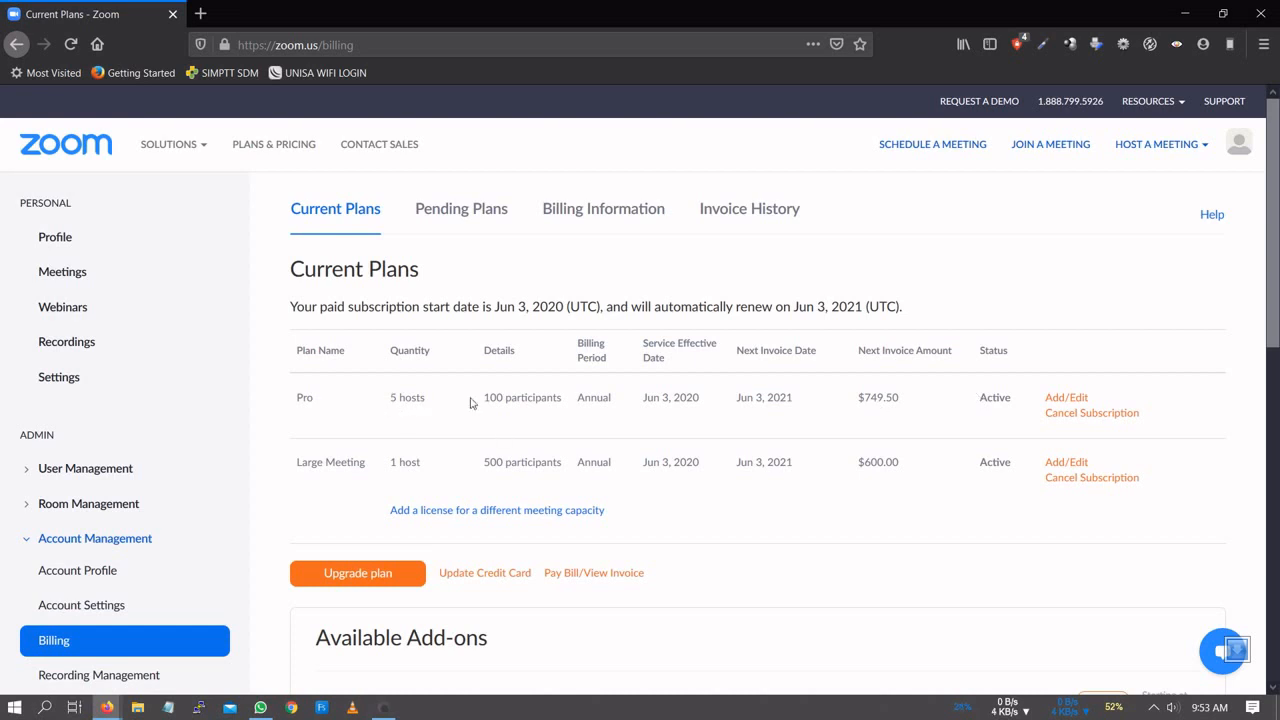
pyautogui.click(1066, 399)
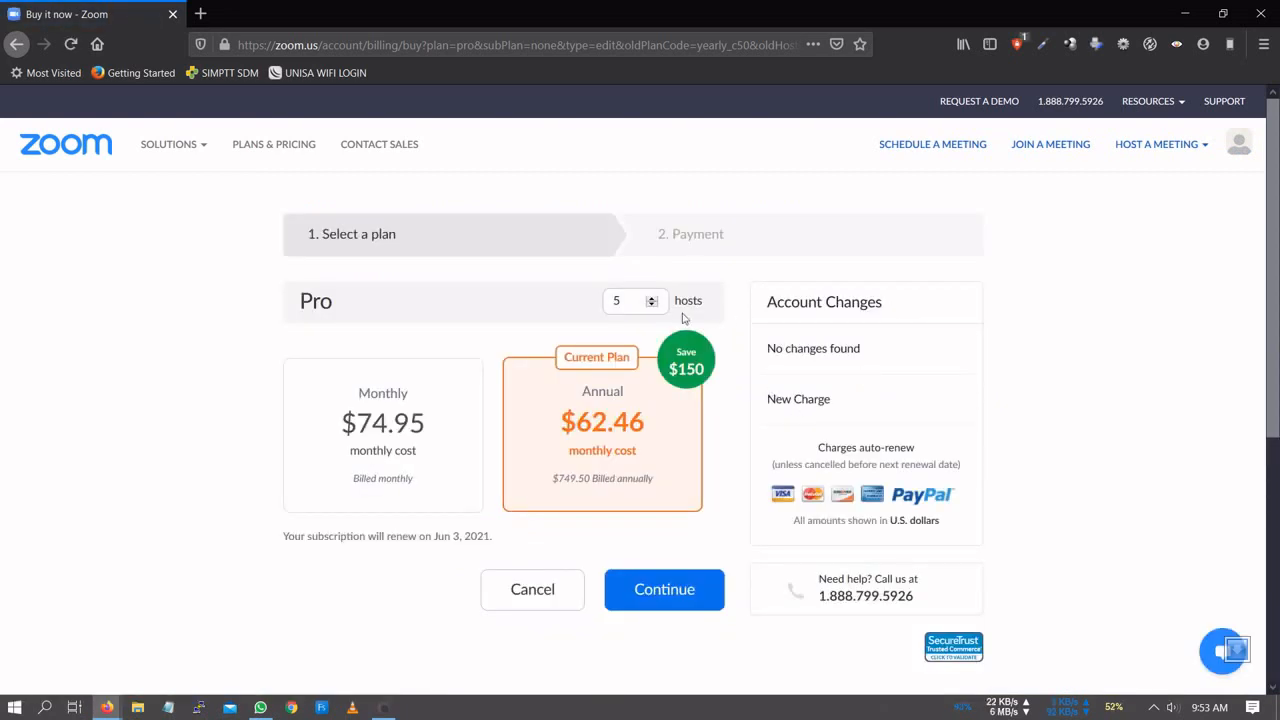
pyautogui.click(652, 299)
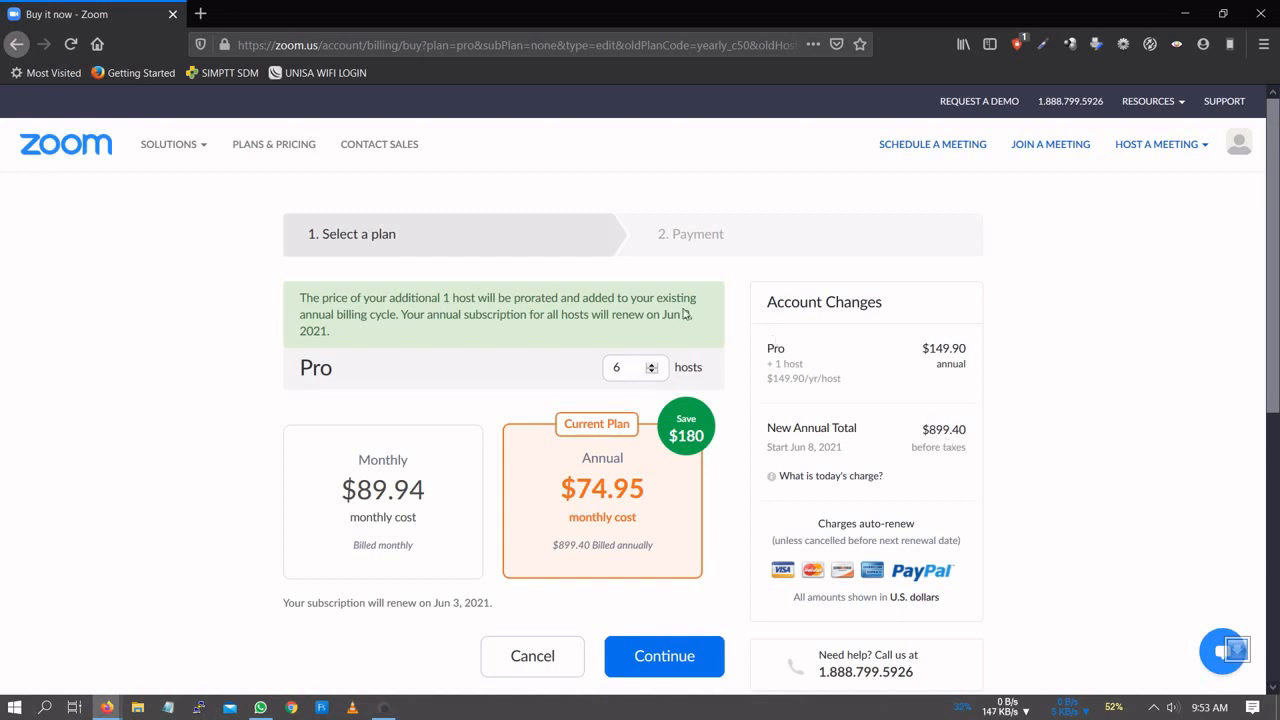
pyautogui.click(650, 364)
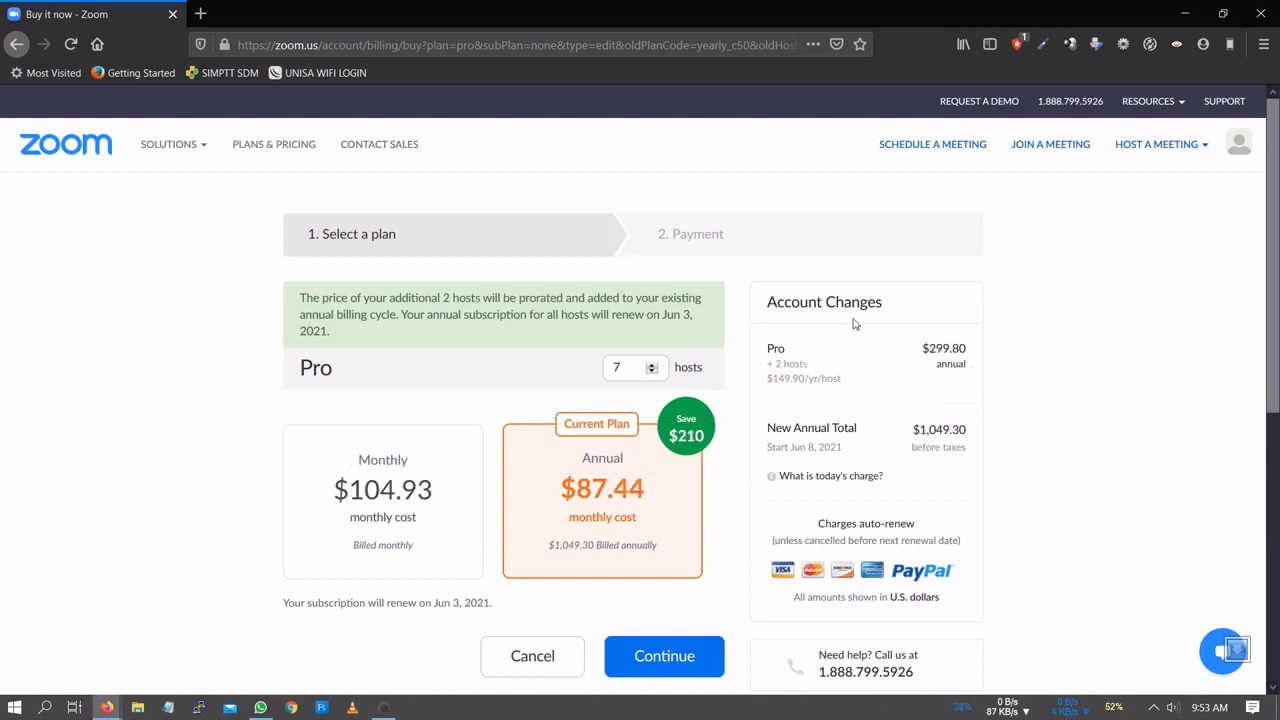
pyautogui.moveTo(156, 133)
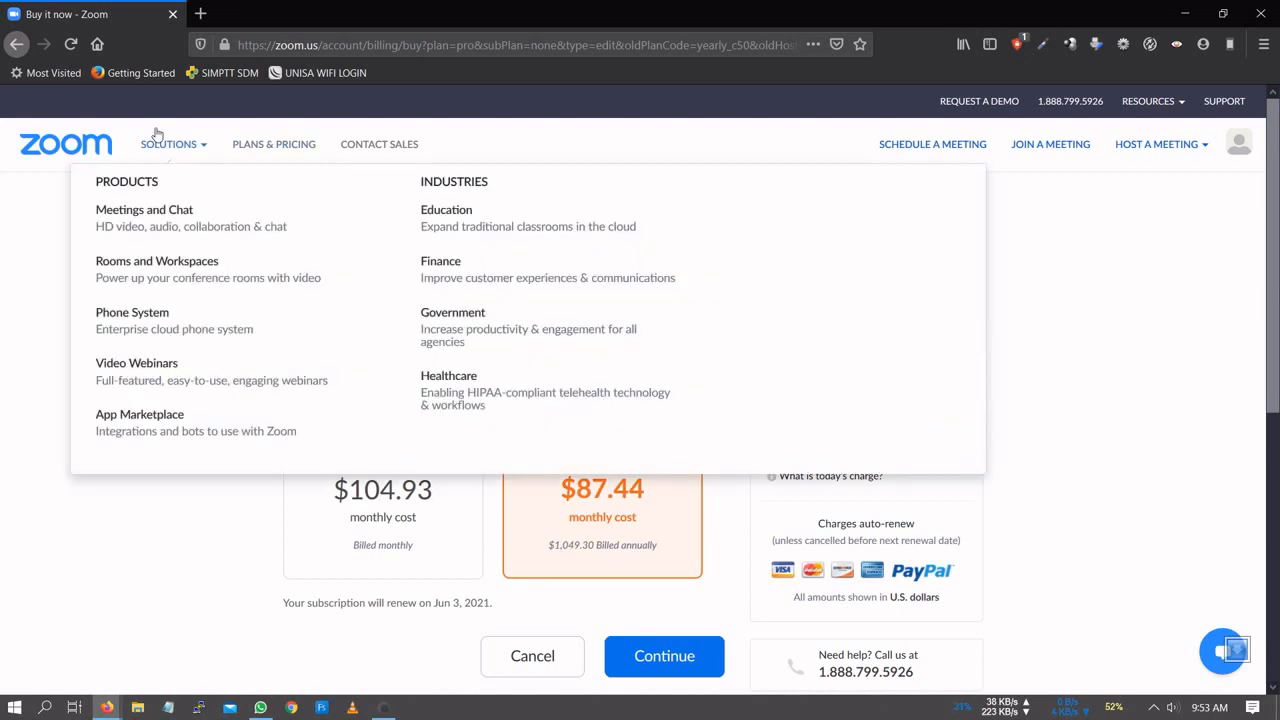
pyautogui.click(19, 47)
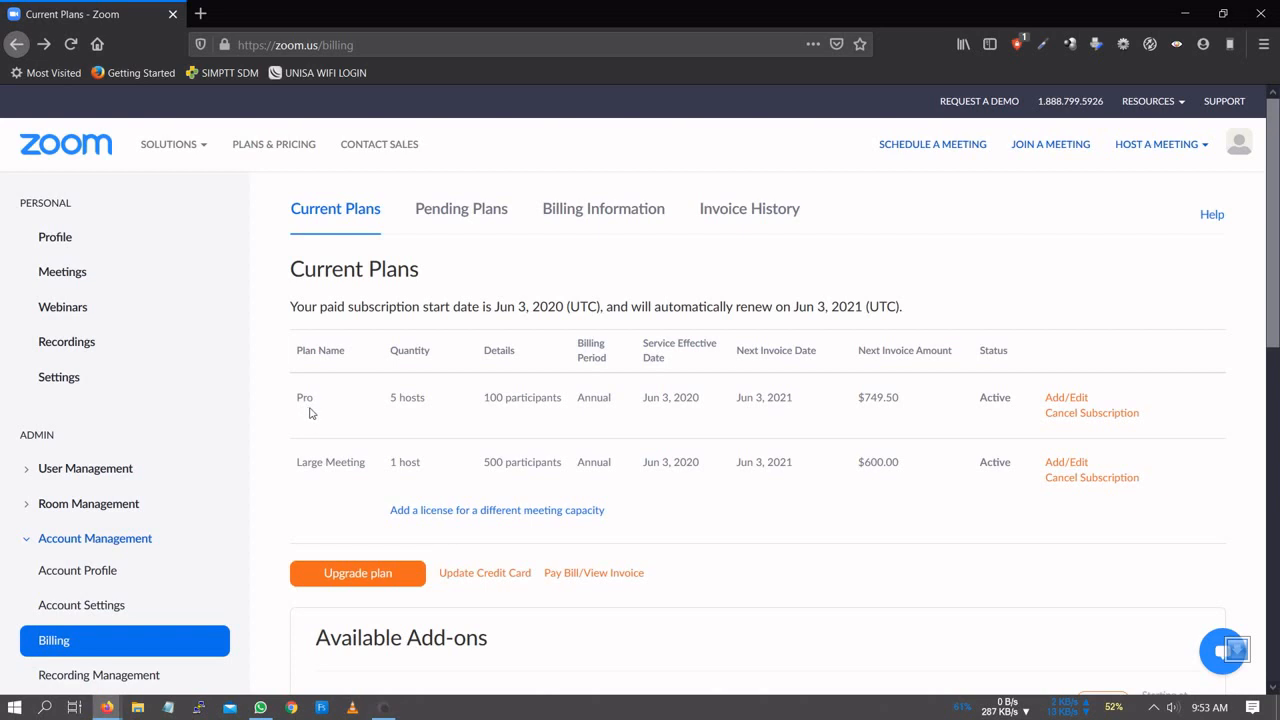
# - Pick the annual Business plan upgrade for 10 hosts at $1,999.00 from the plan comparison
pyautogui.click(336, 576)
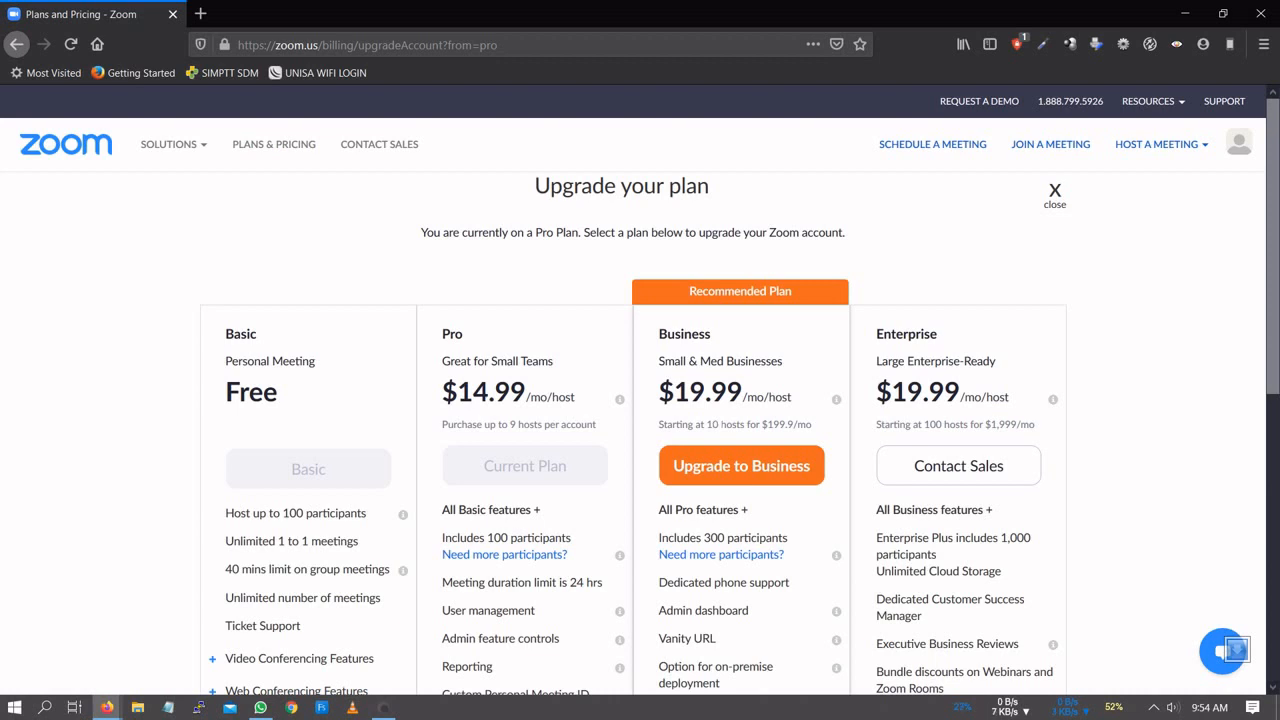
pyautogui.click(735, 461)
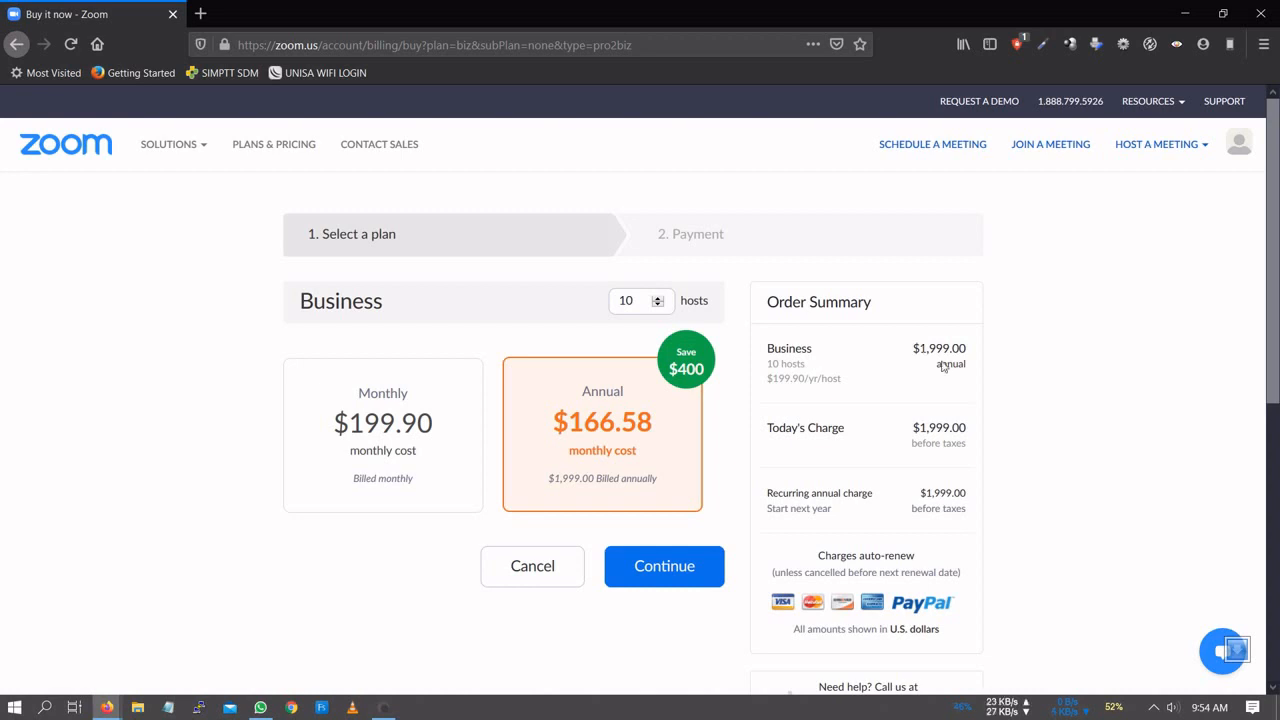
# - Continue the 10-host Business order on to the Payment step
pyautogui.scroll(-1, 1013, 422)
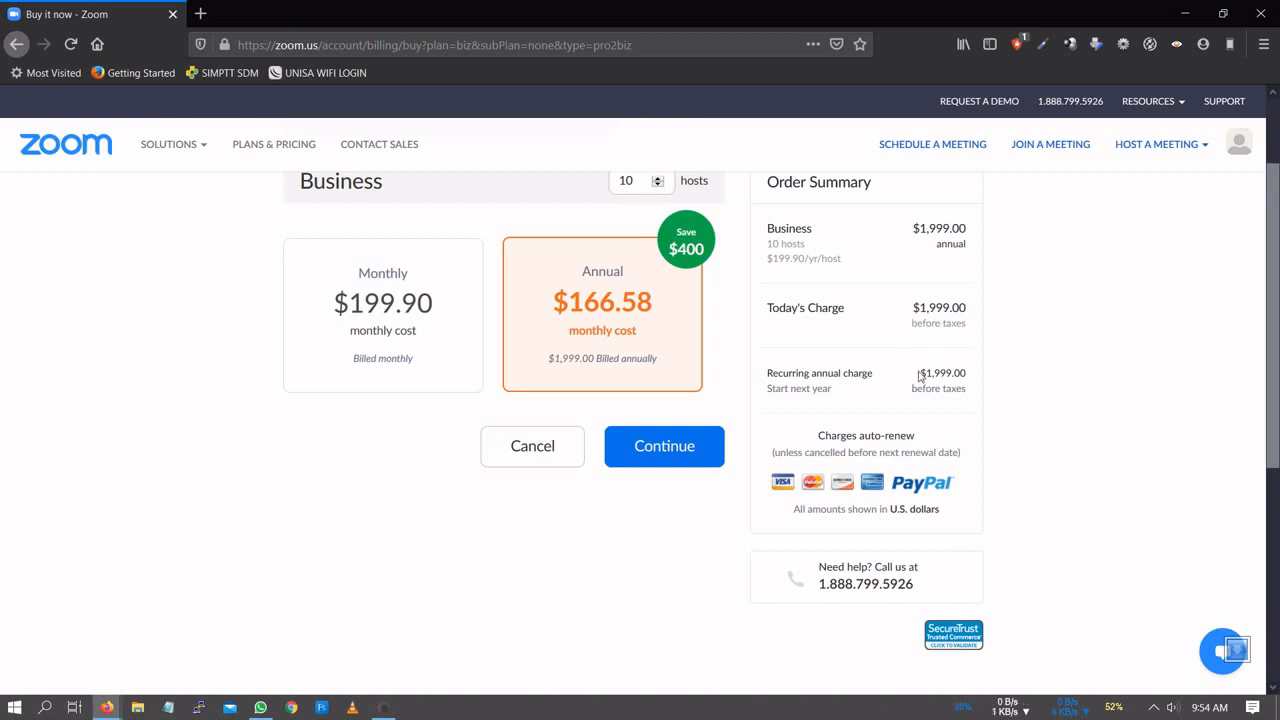
pyautogui.click(662, 446)
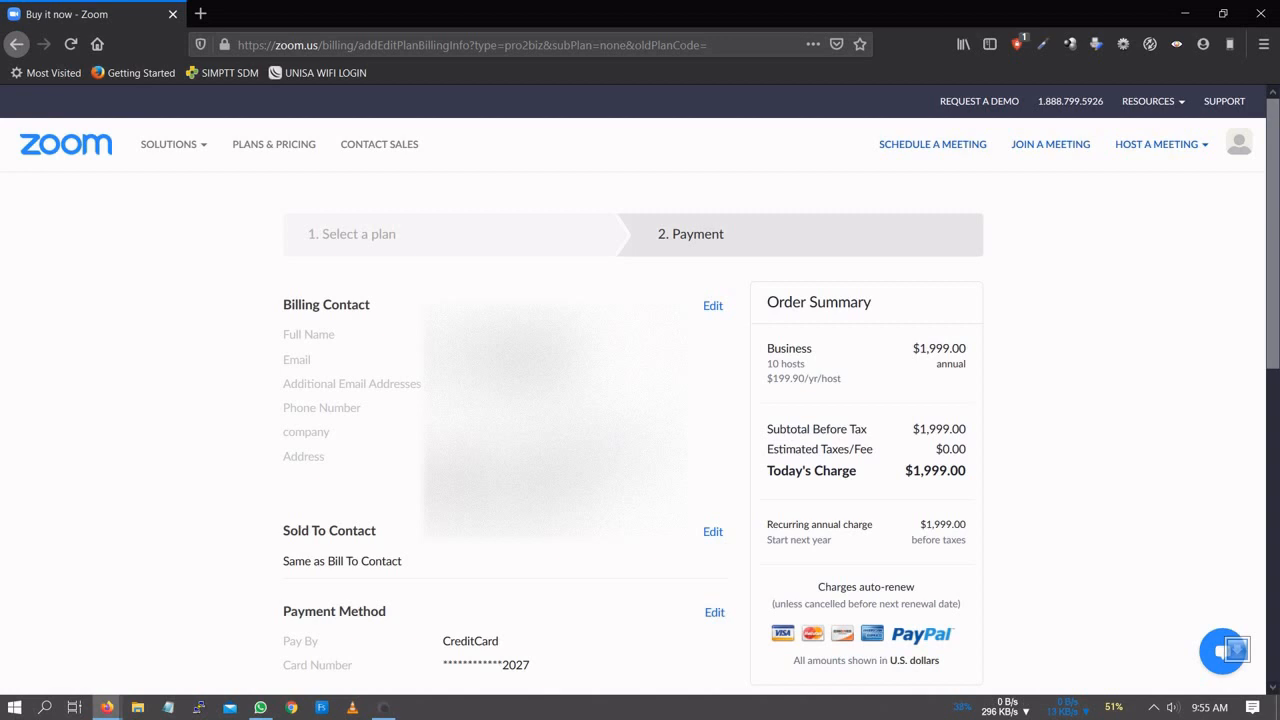
# - Submit and confirm the $1,999.00 annual Business plan order
pyautogui.scroll(-3, 534, 403)
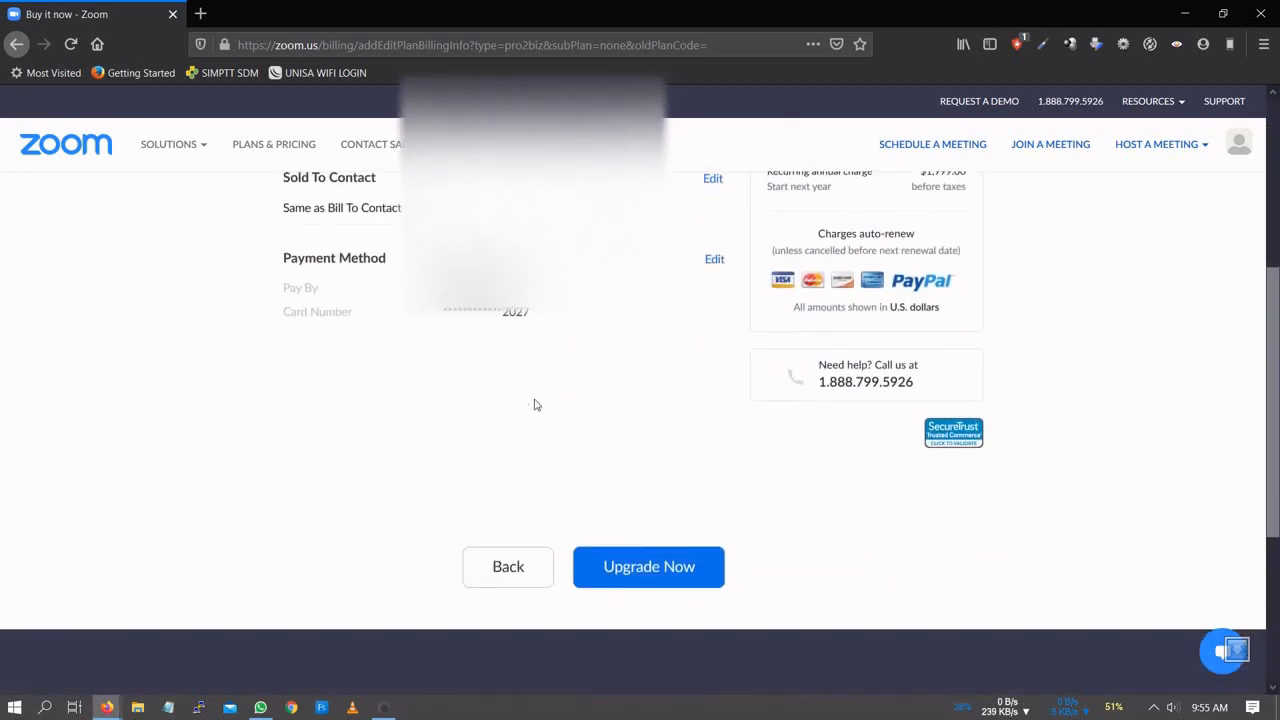
pyautogui.click(649, 570)
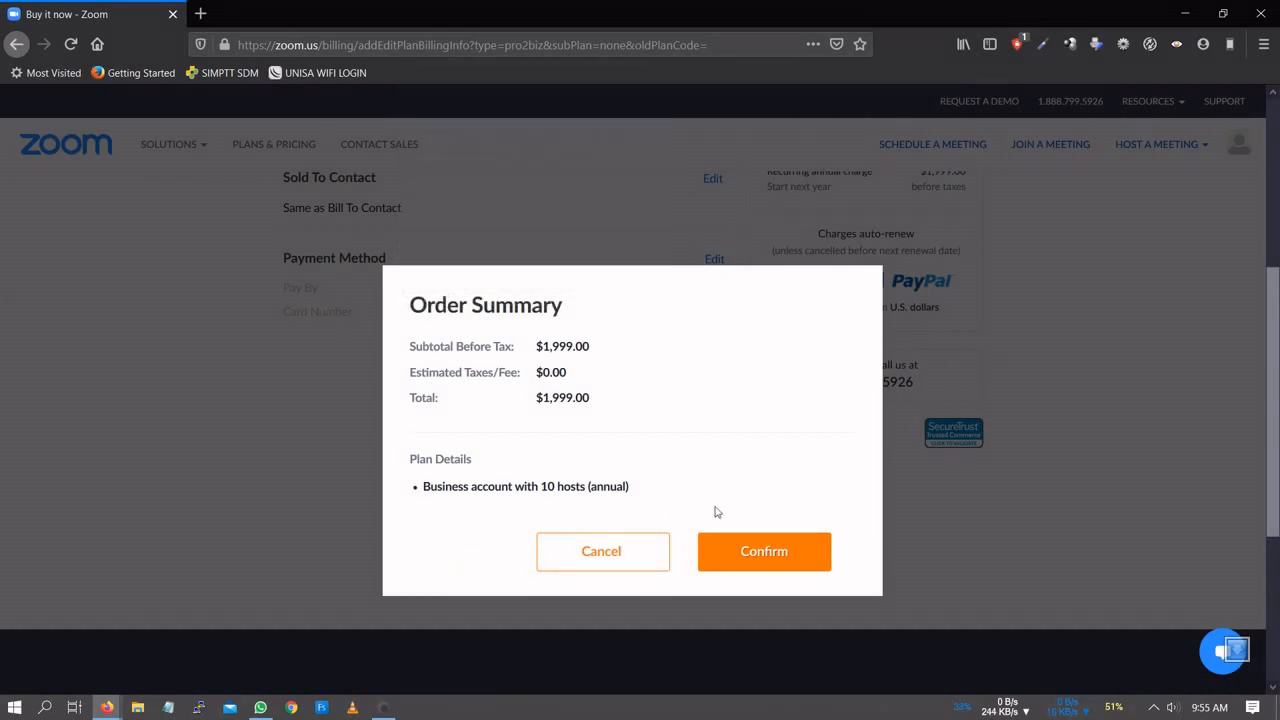
pyautogui.click(755, 556)
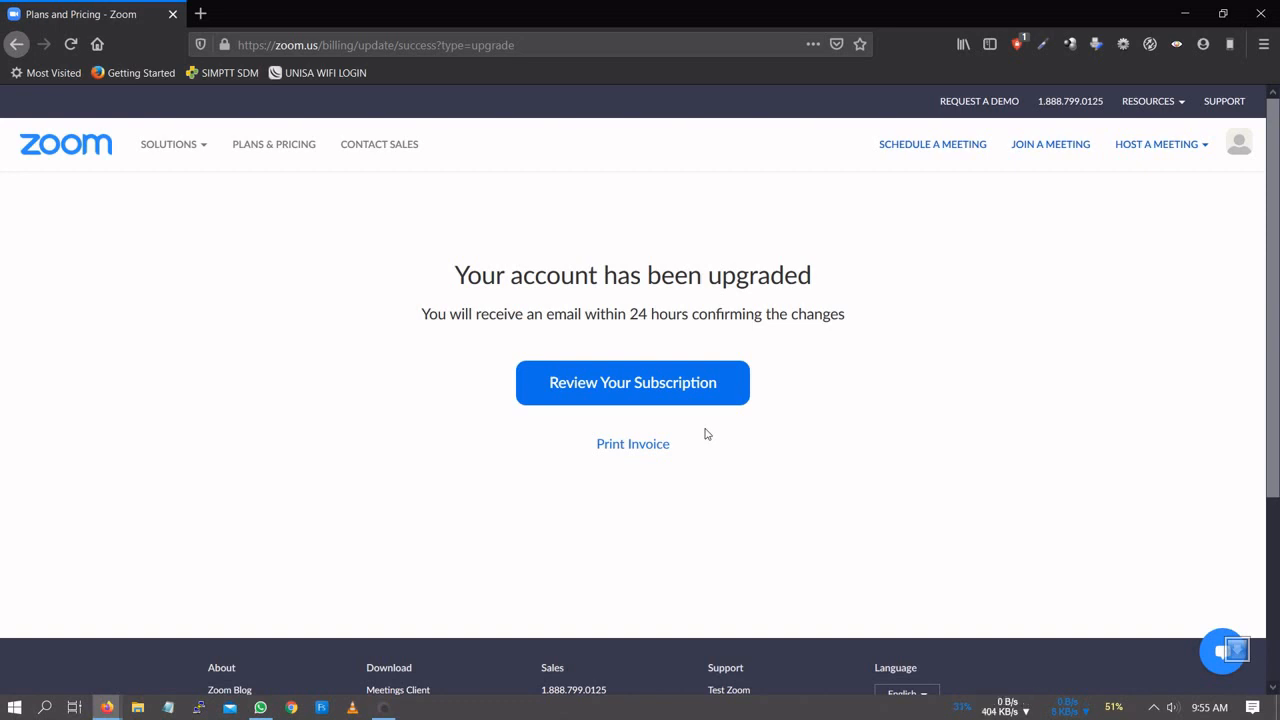
# - Open the upgrade invoice in a new tab, save it as a PDF, and return
pyautogui.rightClick(652, 449)
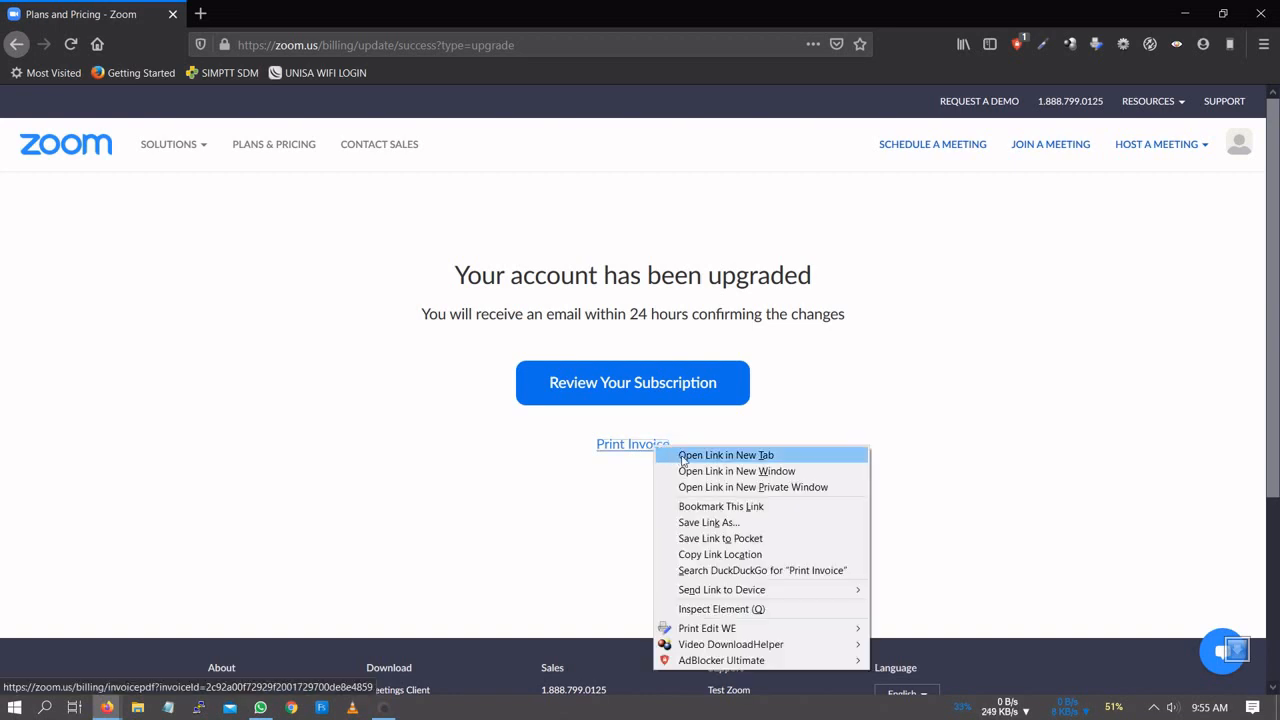
pyautogui.click(685, 456)
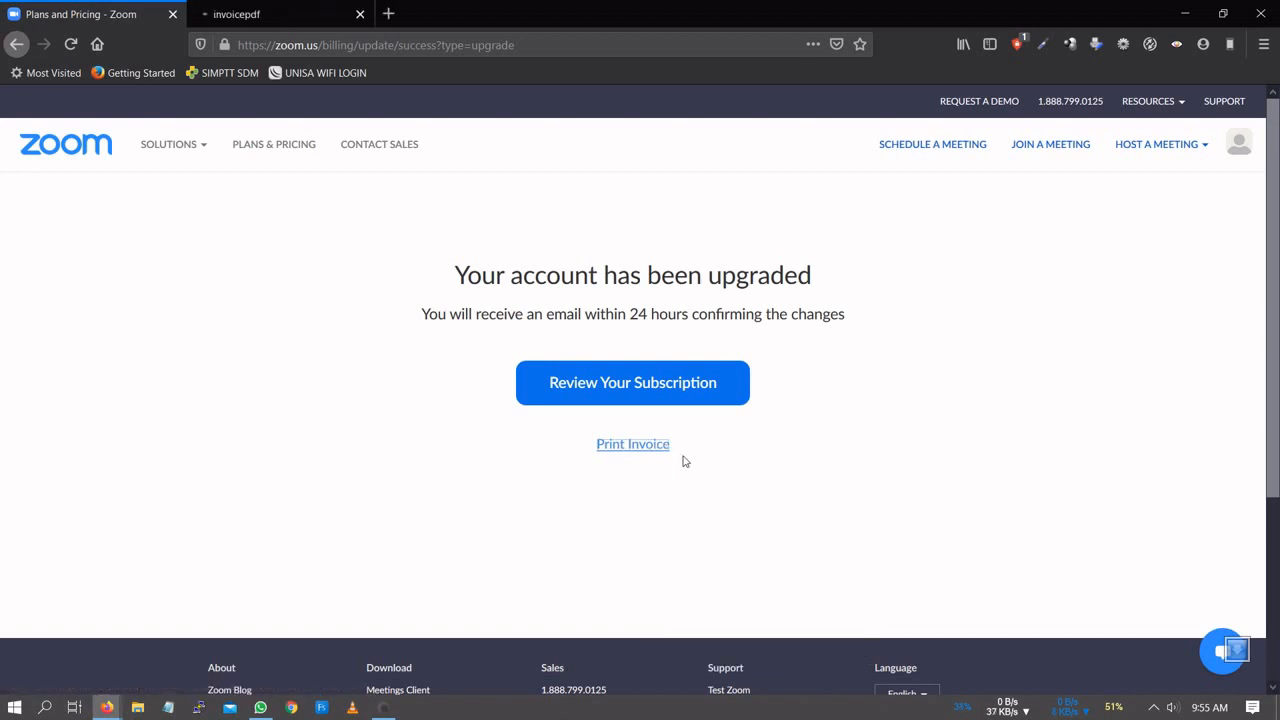
pyautogui.click(274, 21)
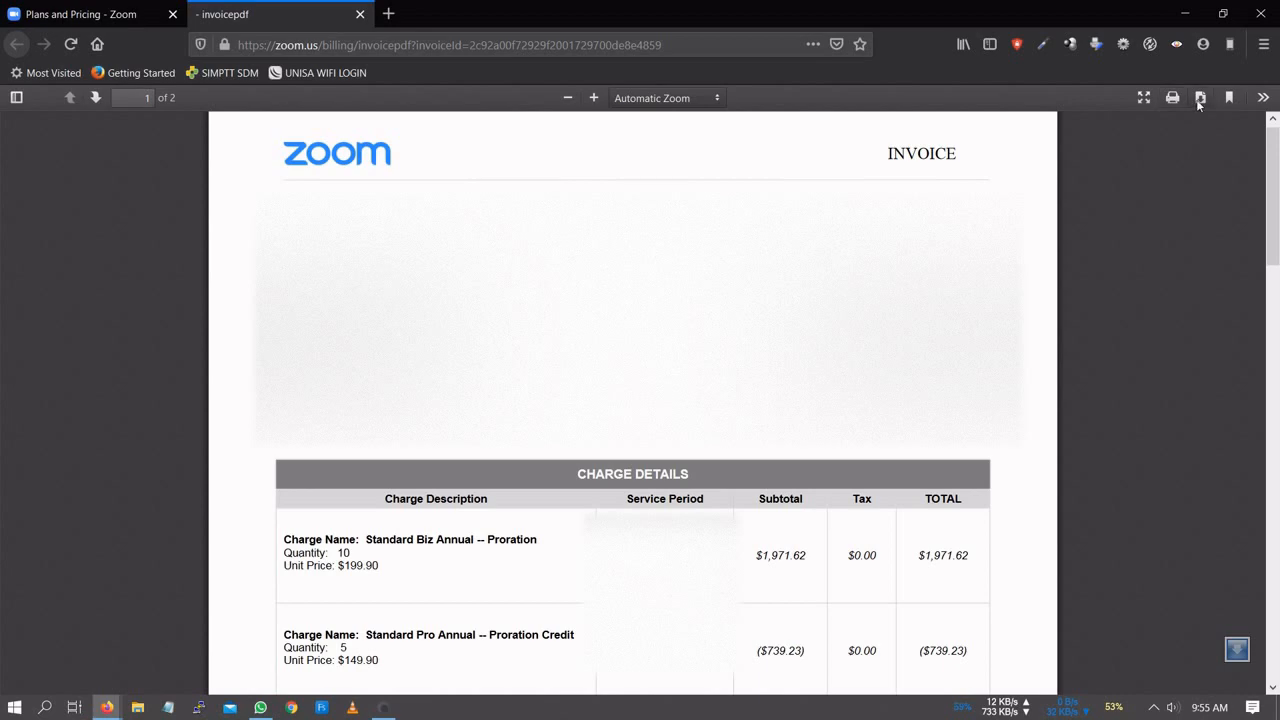
pyautogui.click(1200, 99)
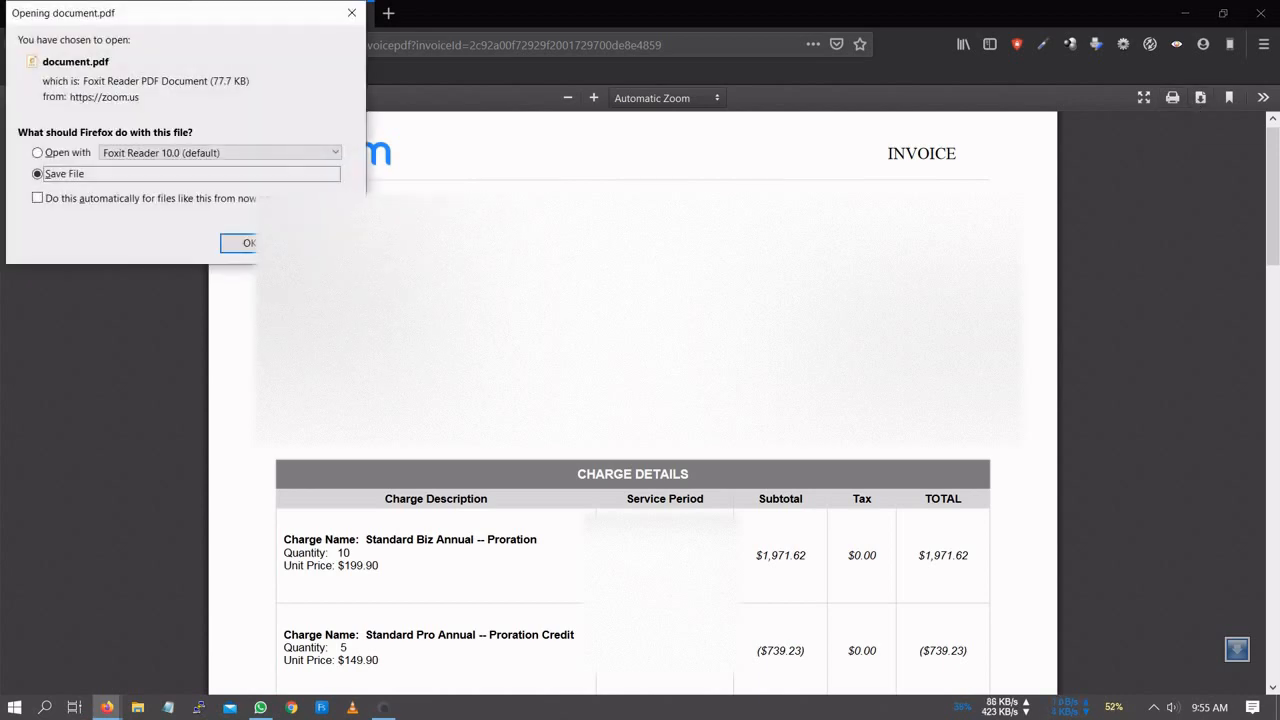
pyautogui.click(230, 243)
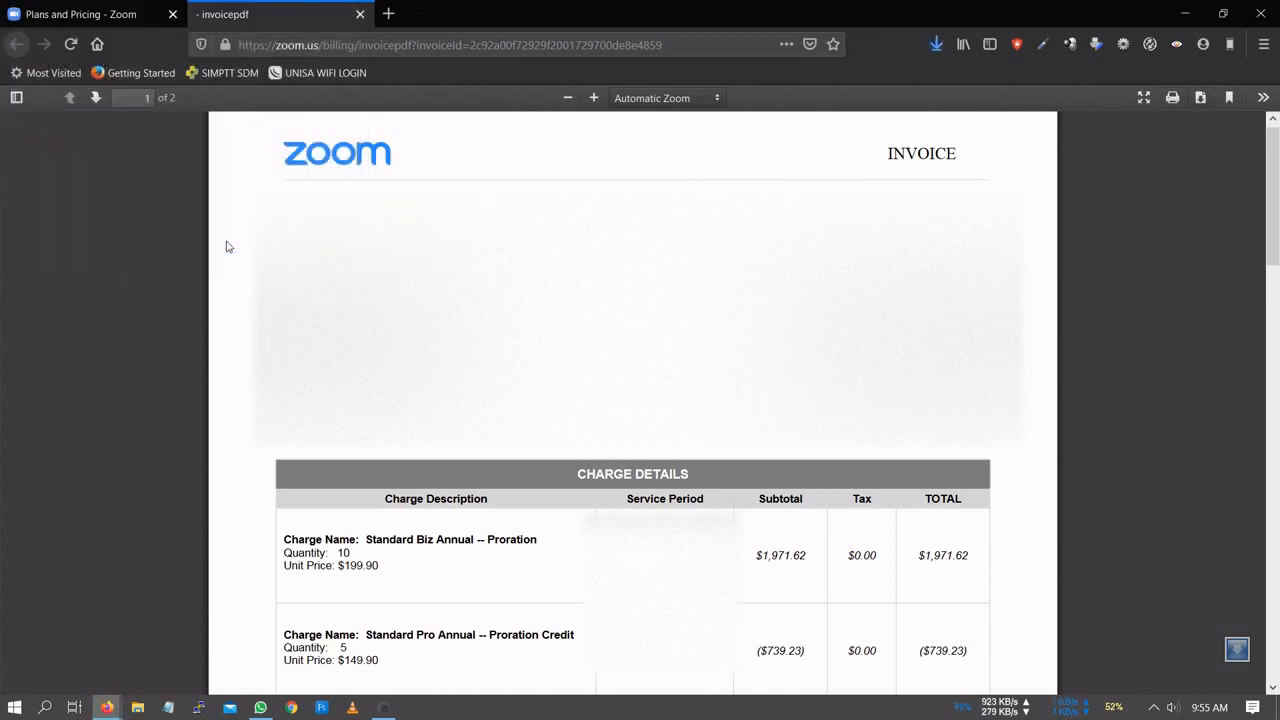
pyautogui.click(113, 12)
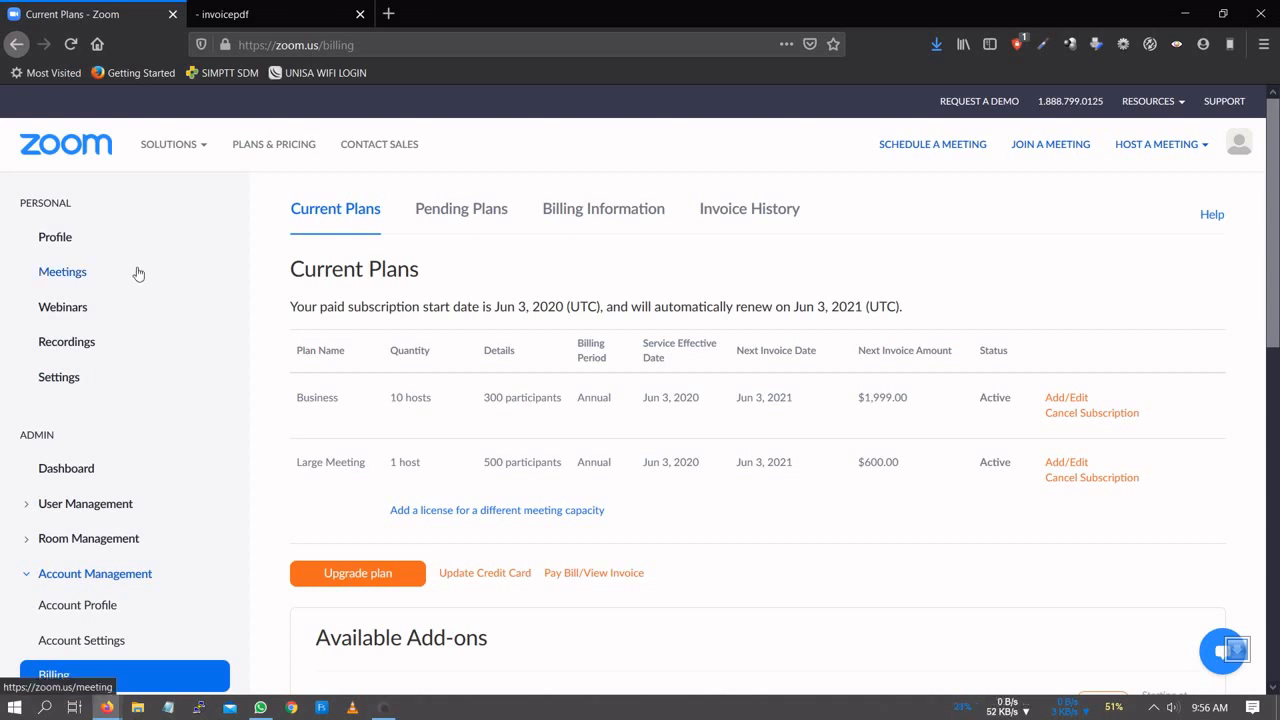
# - Open User Management > Users and review the five licensed users
pyautogui.click(95, 508)
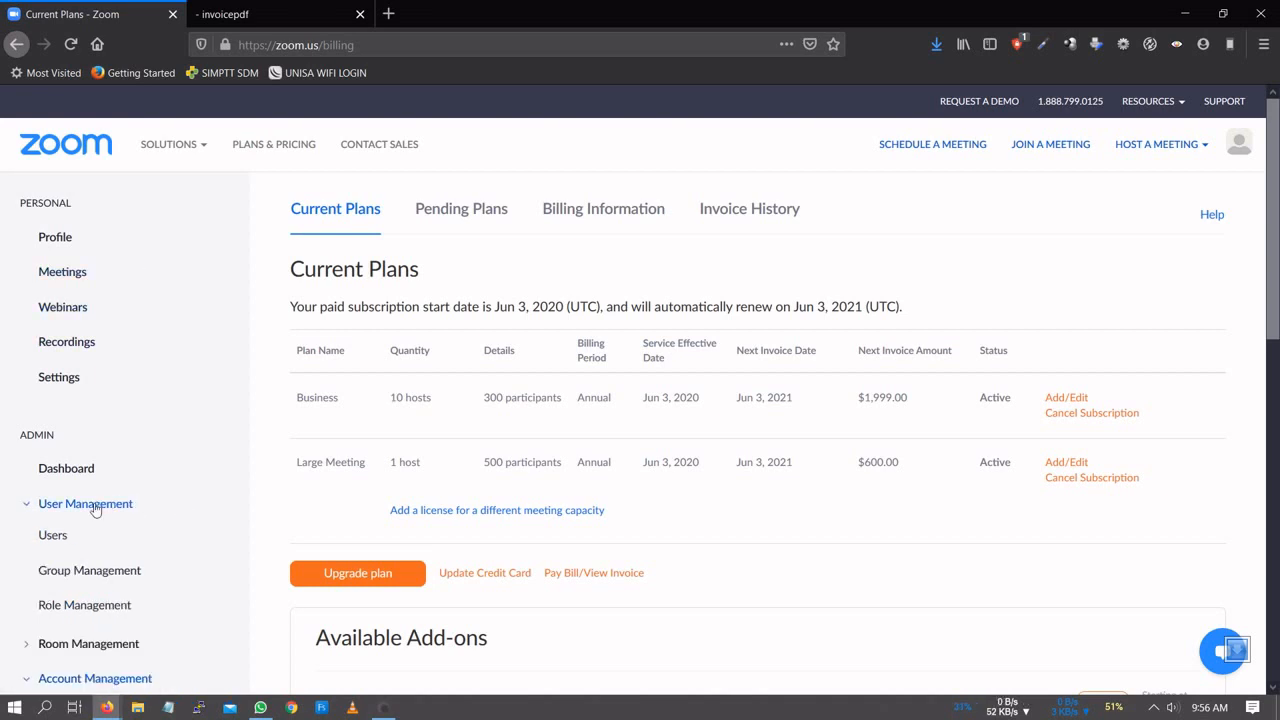
pyautogui.click(52, 538)
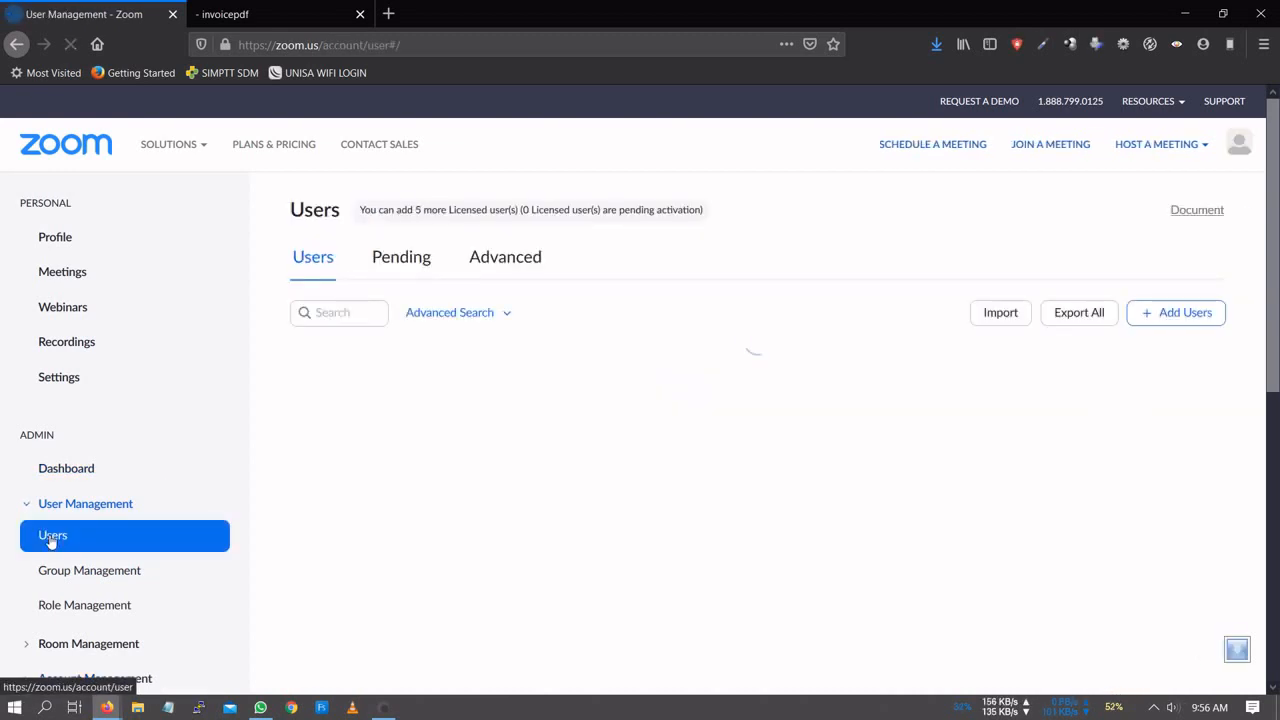
pyautogui.scroll(-3, 668, 360)
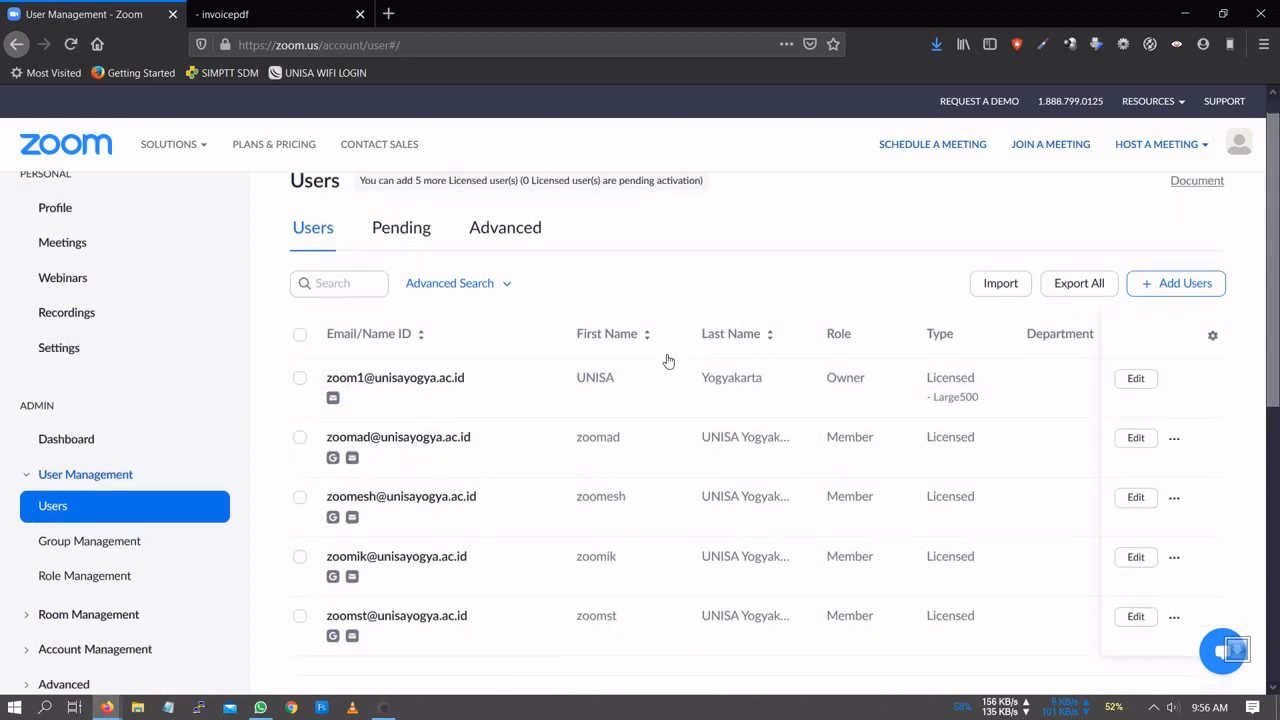
pyautogui.scroll(1, 668, 360)
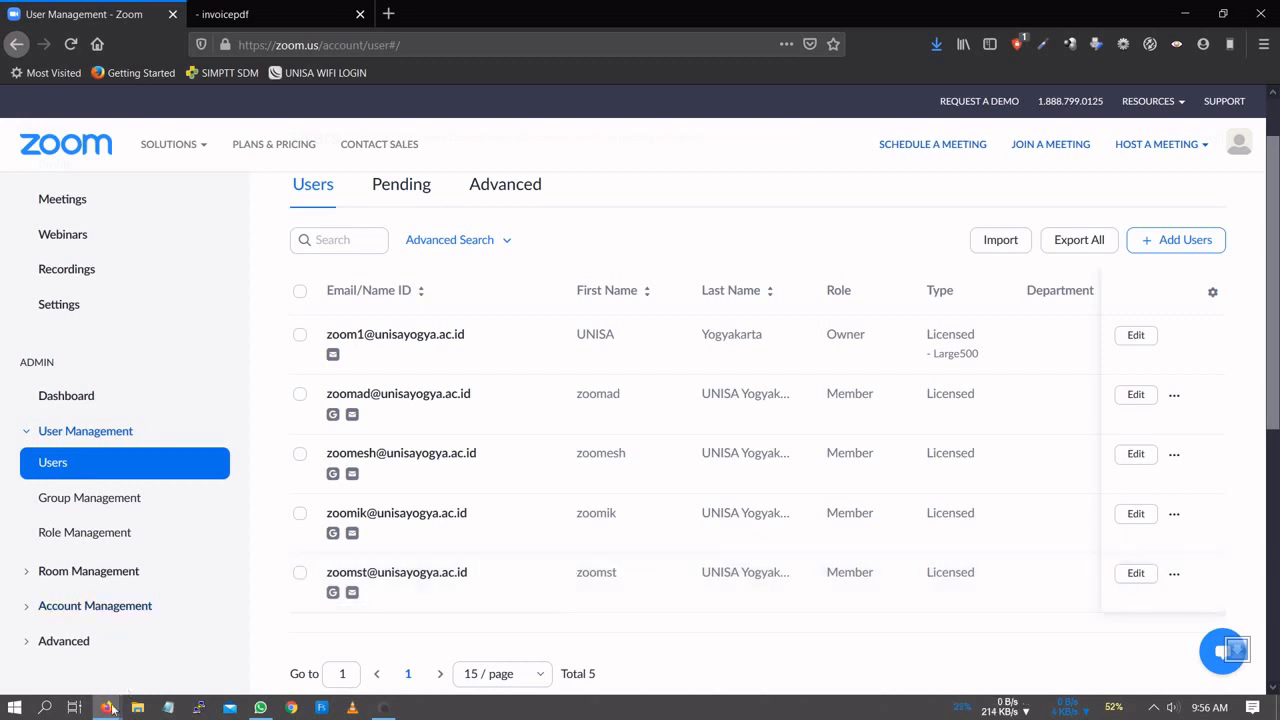
# - Switch to the window showing Zoom's home page and start a new sign-up
pyautogui.moveTo(107, 707)
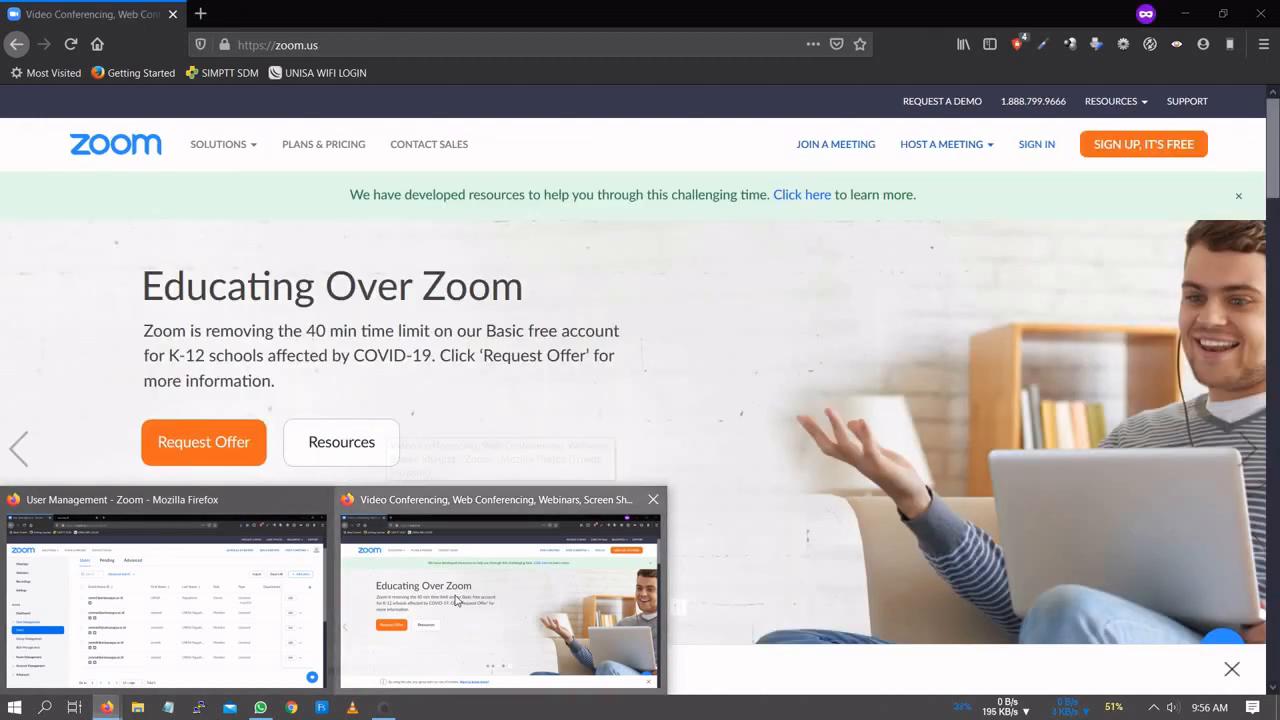
pyautogui.click(395, 600)
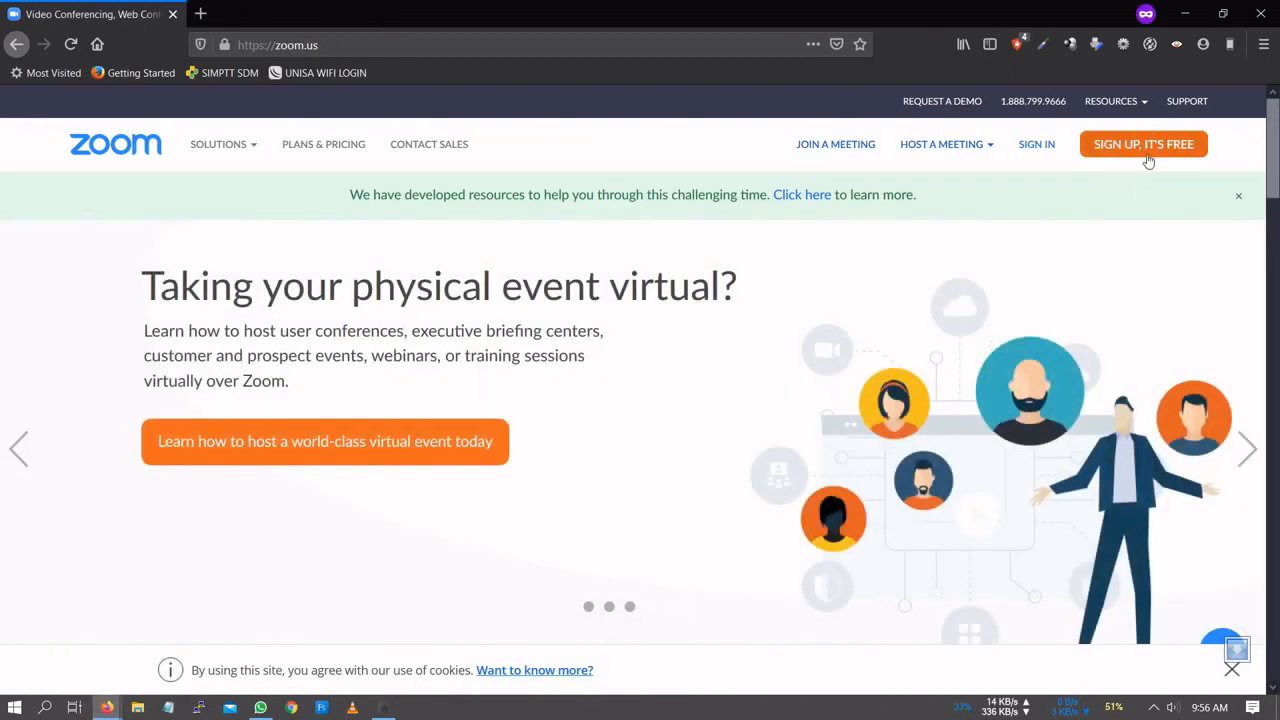
pyautogui.click(1148, 152)
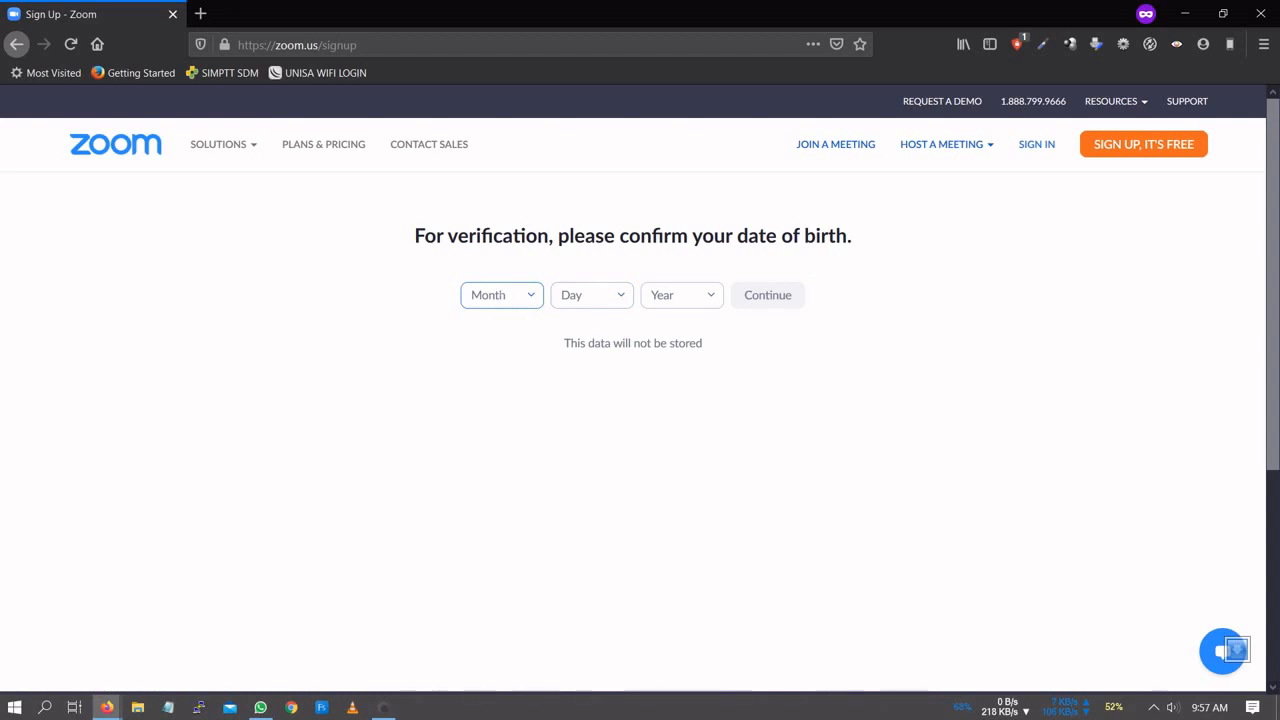
# - Set the birth month to July and the birth day to 10
pyautogui.click(516, 298)
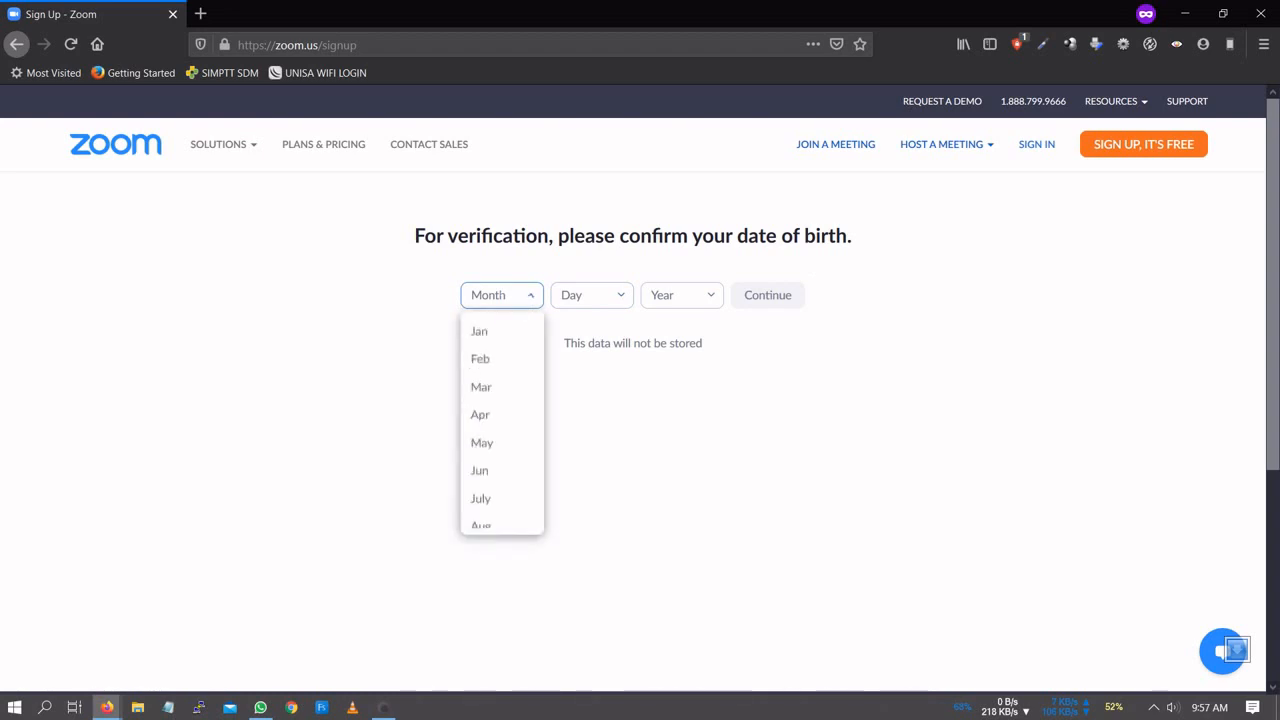
pyautogui.click(514, 502)
pyautogui.click(612, 295)
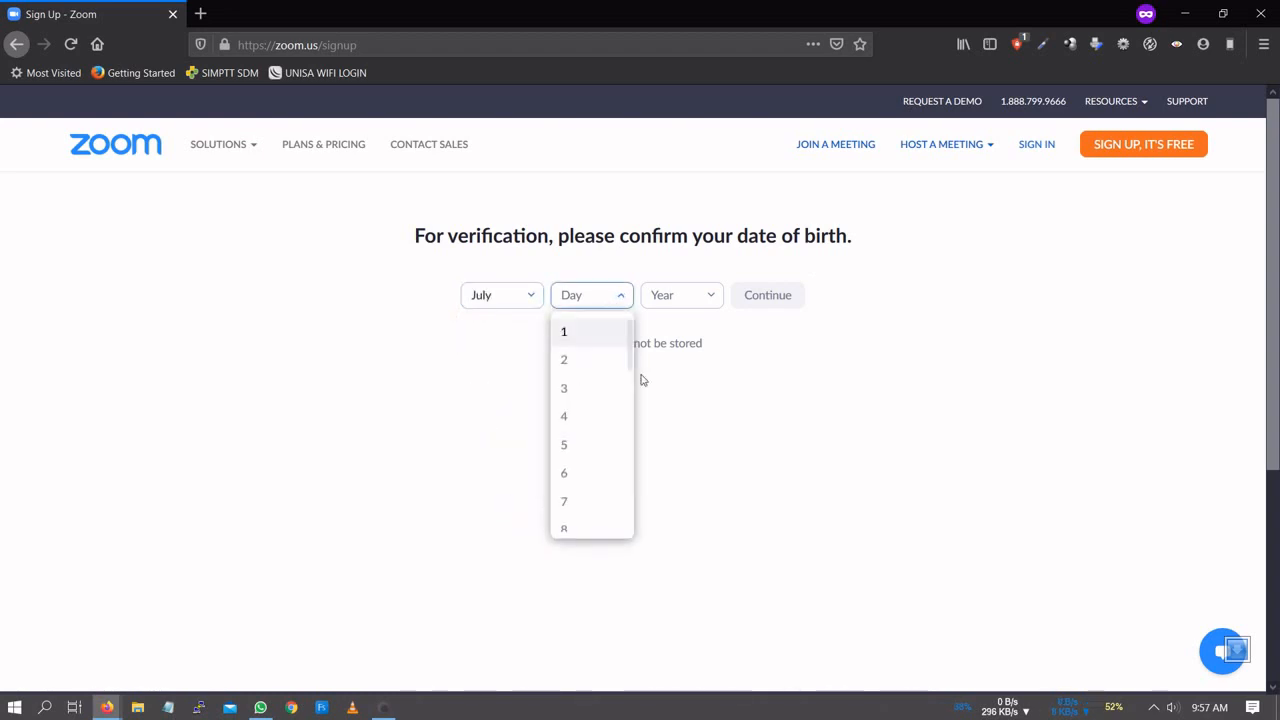
pyautogui.scroll(-3, 630, 442)
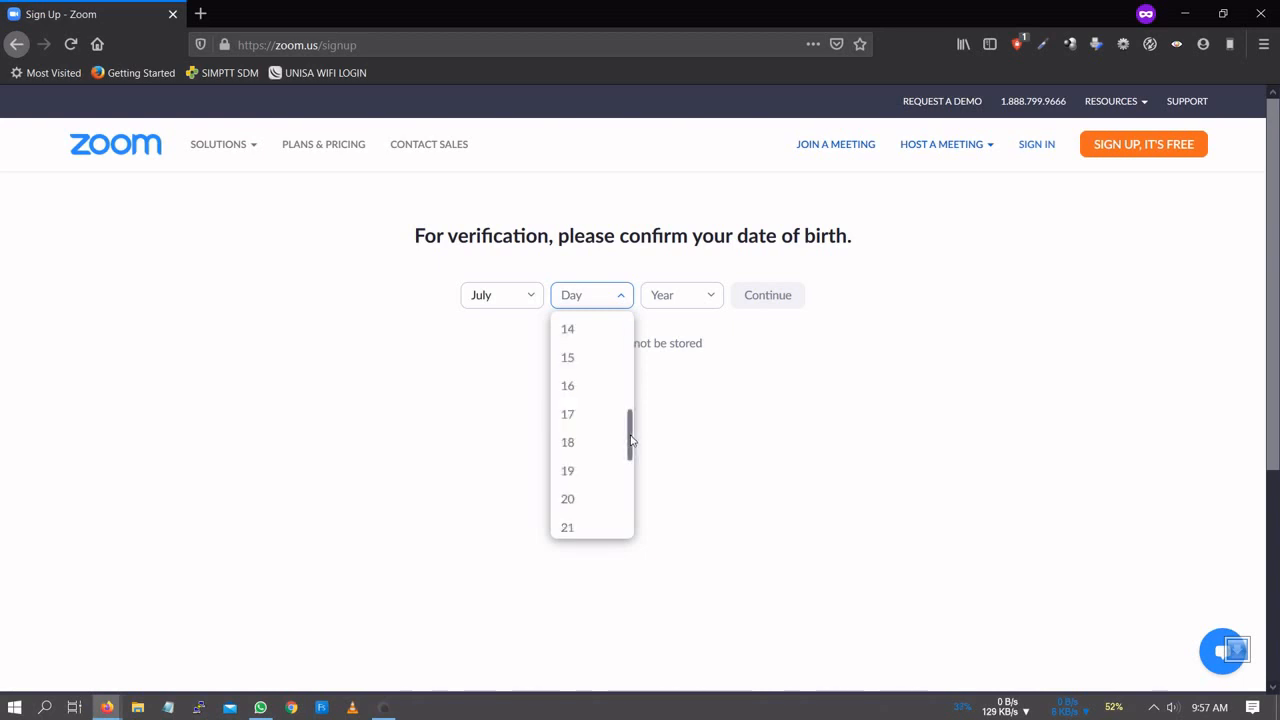
pyautogui.moveTo(632, 415); pyautogui.dragTo(630, 386)
pyautogui.click(603, 370)
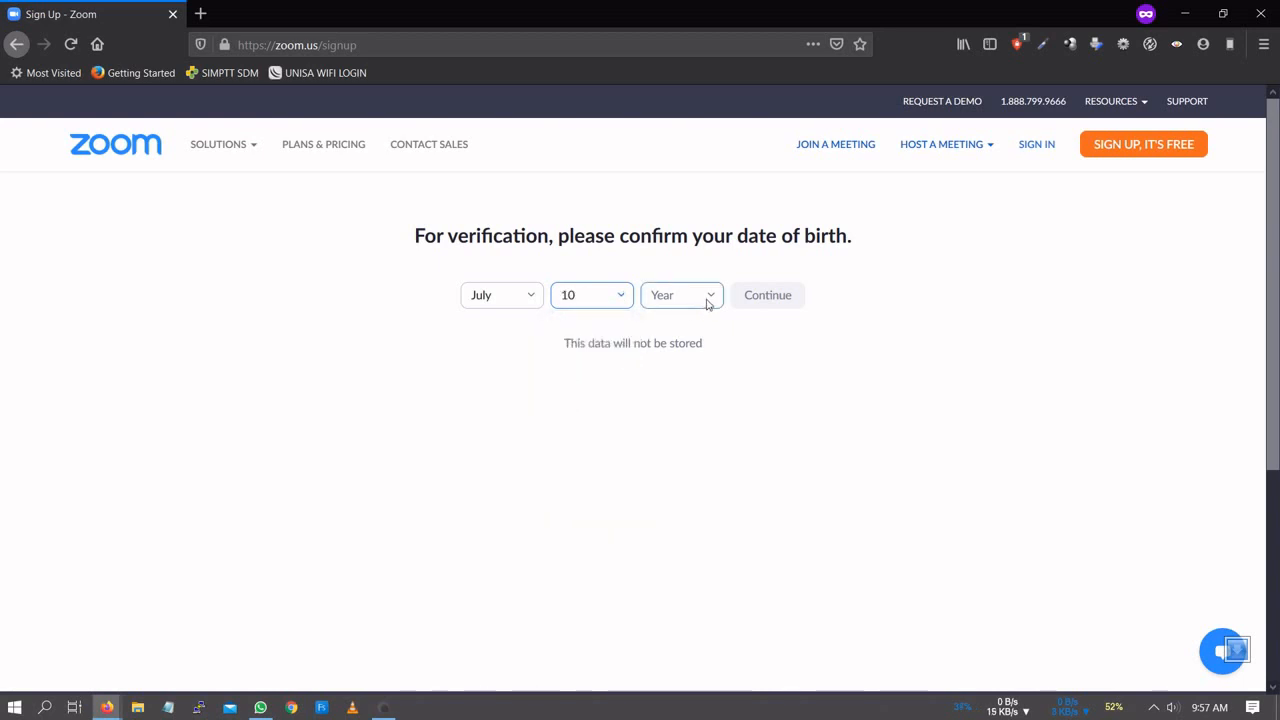
# - Set the birth year to 1963 and submit the date of birth
pyautogui.click(708, 298)
pyautogui.scroll(-15, 692, 471)
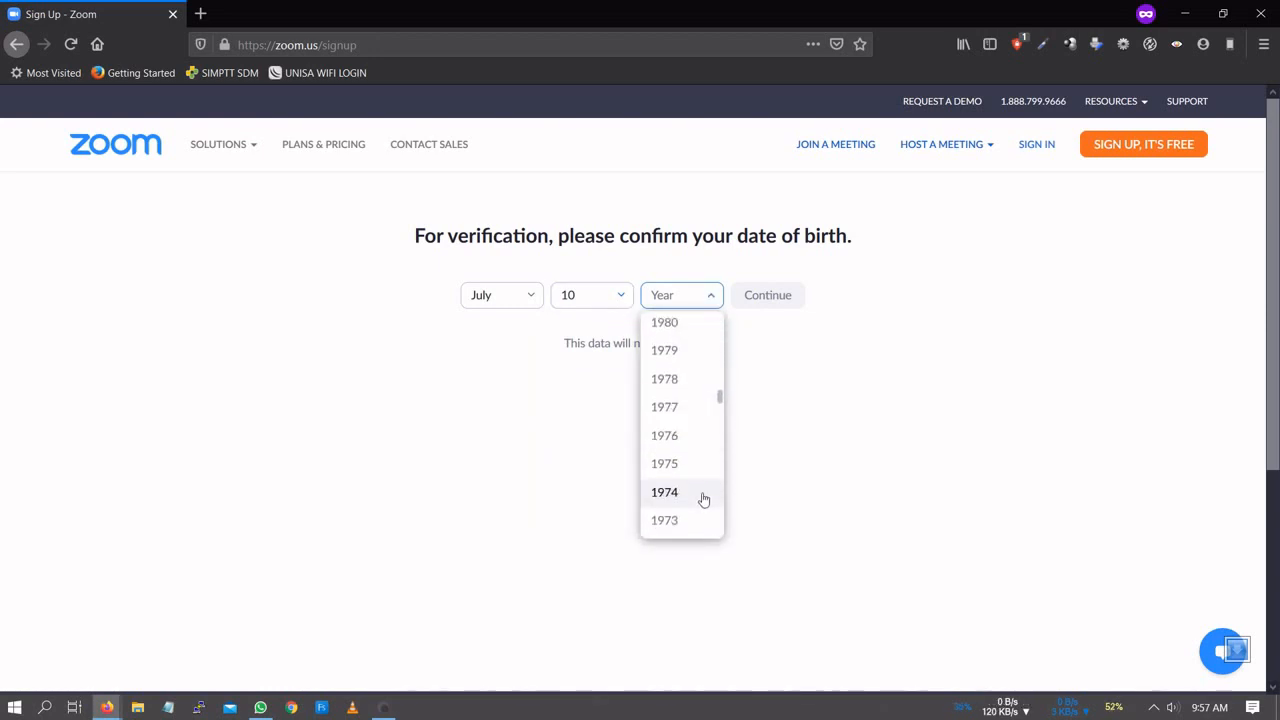
pyautogui.scroll(-1, 700, 500)
pyautogui.scroll(-2, 703, 500)
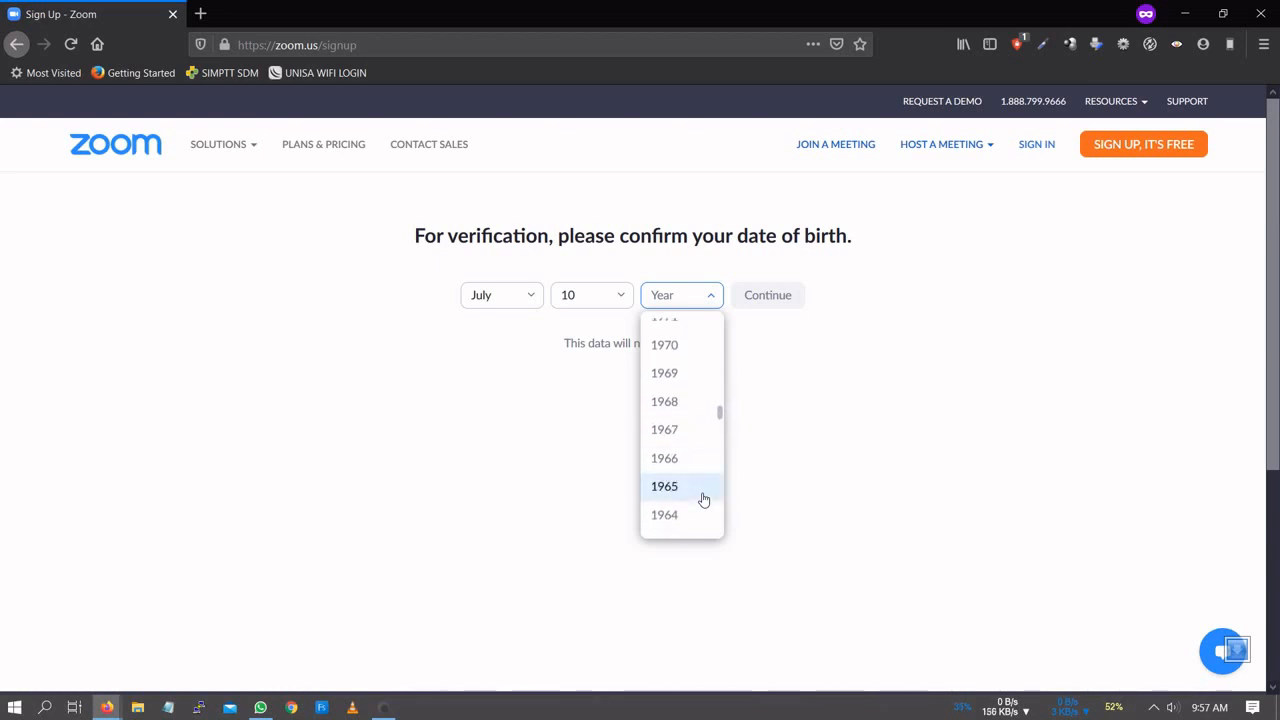
pyautogui.click(704, 499)
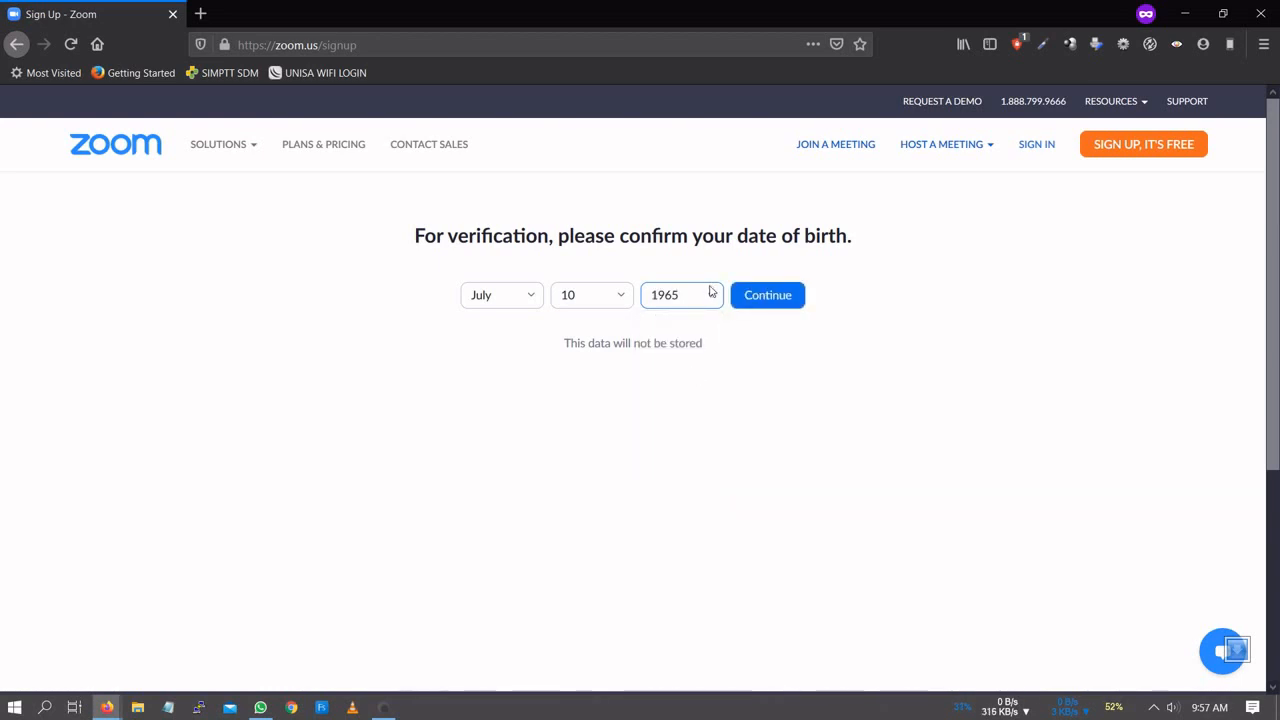
pyautogui.click(711, 291)
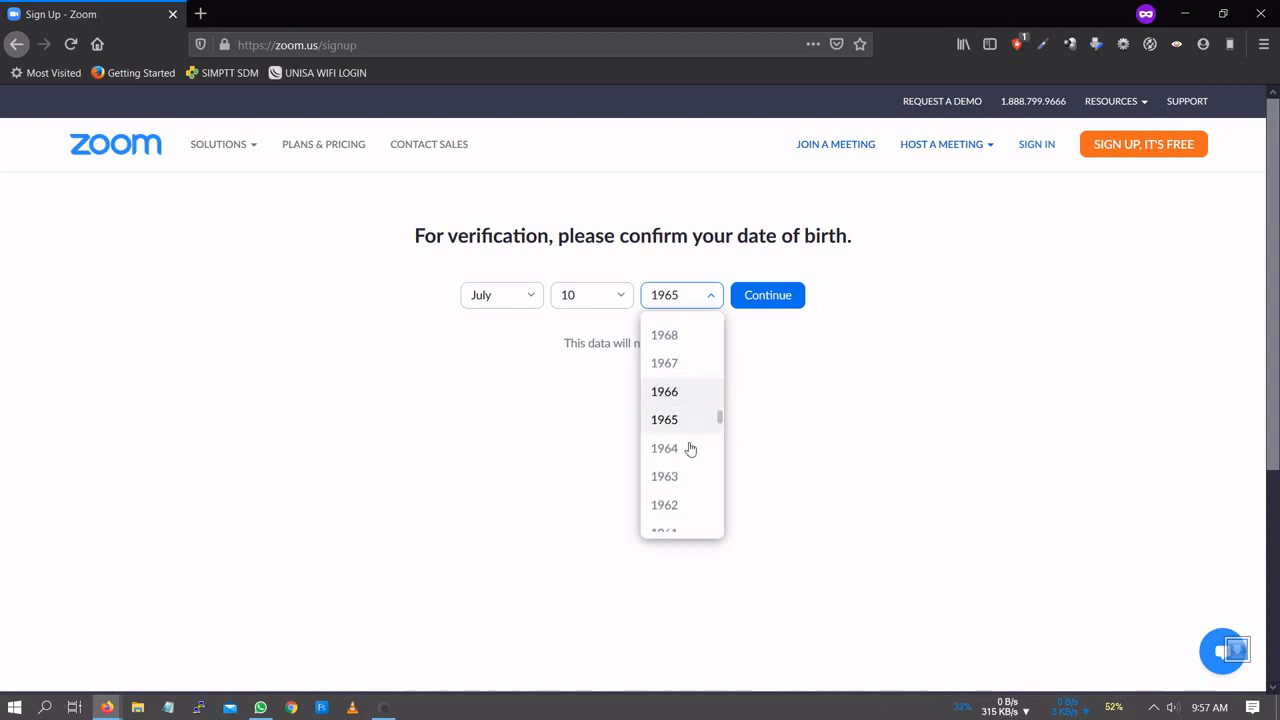
pyautogui.click(688, 476)
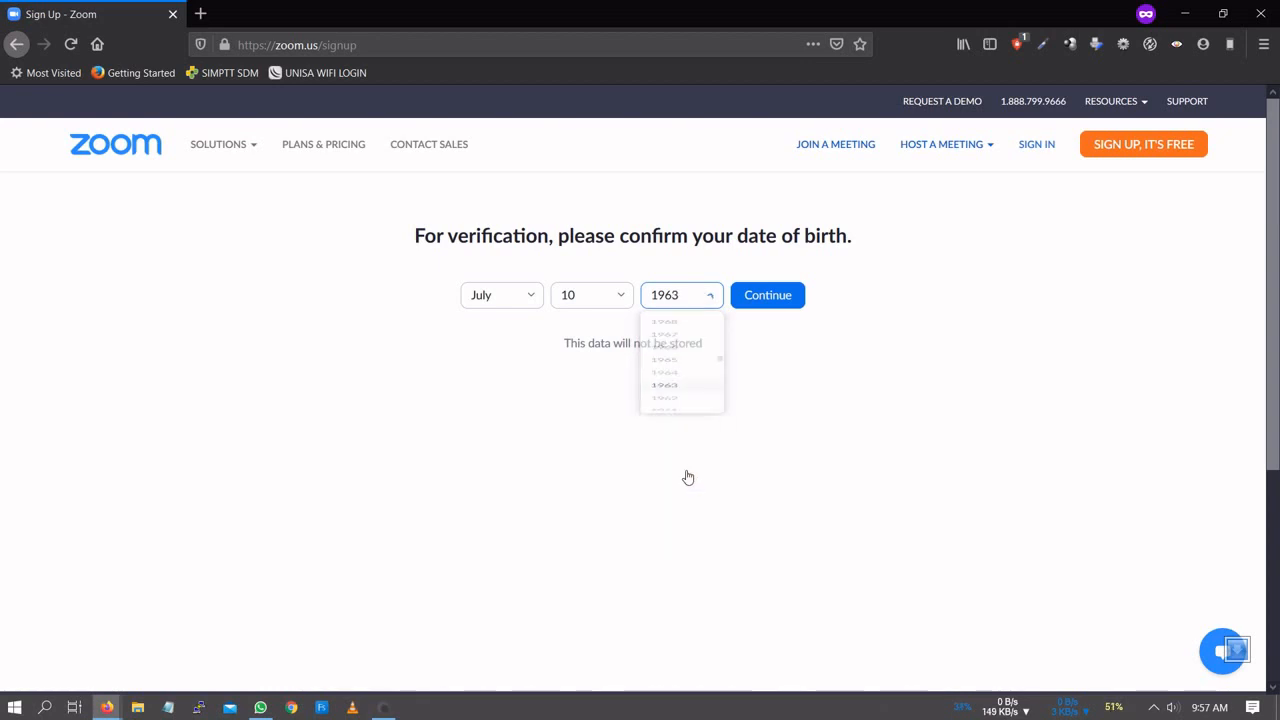
pyautogui.click(785, 310)
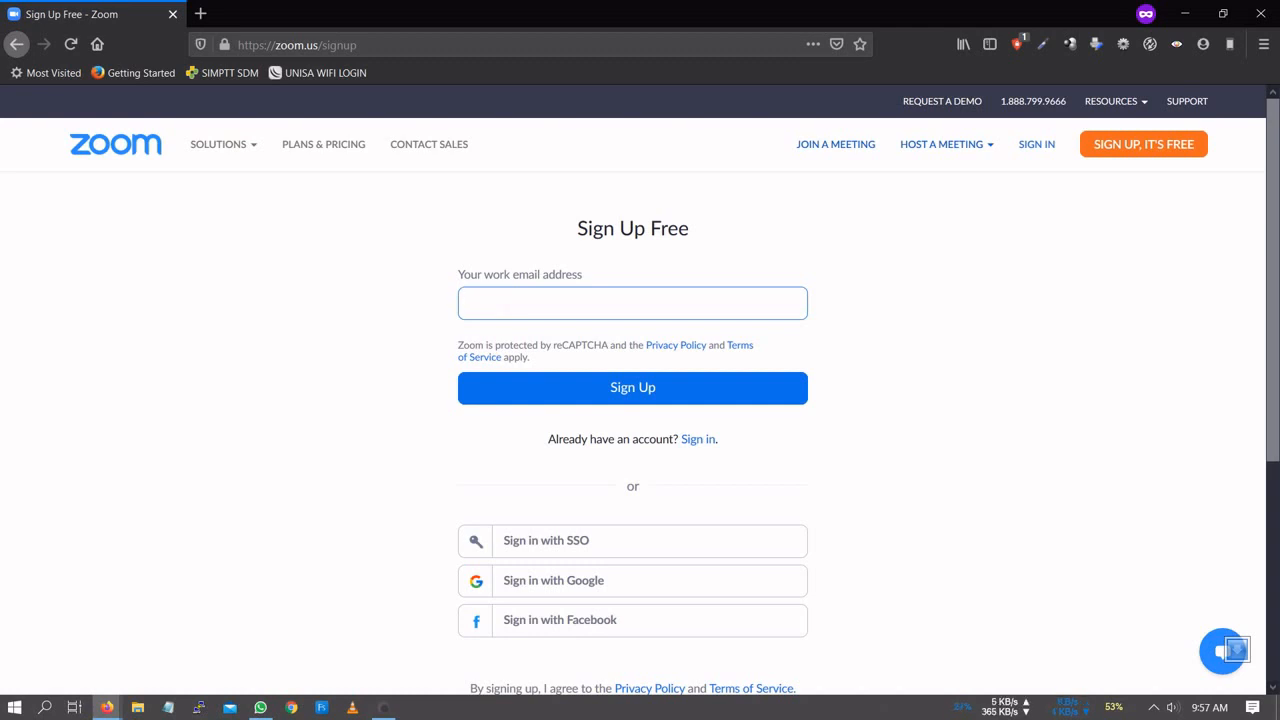
# - Choose Sign in with Google and enter the new user's email address
pyautogui.click(537, 590)
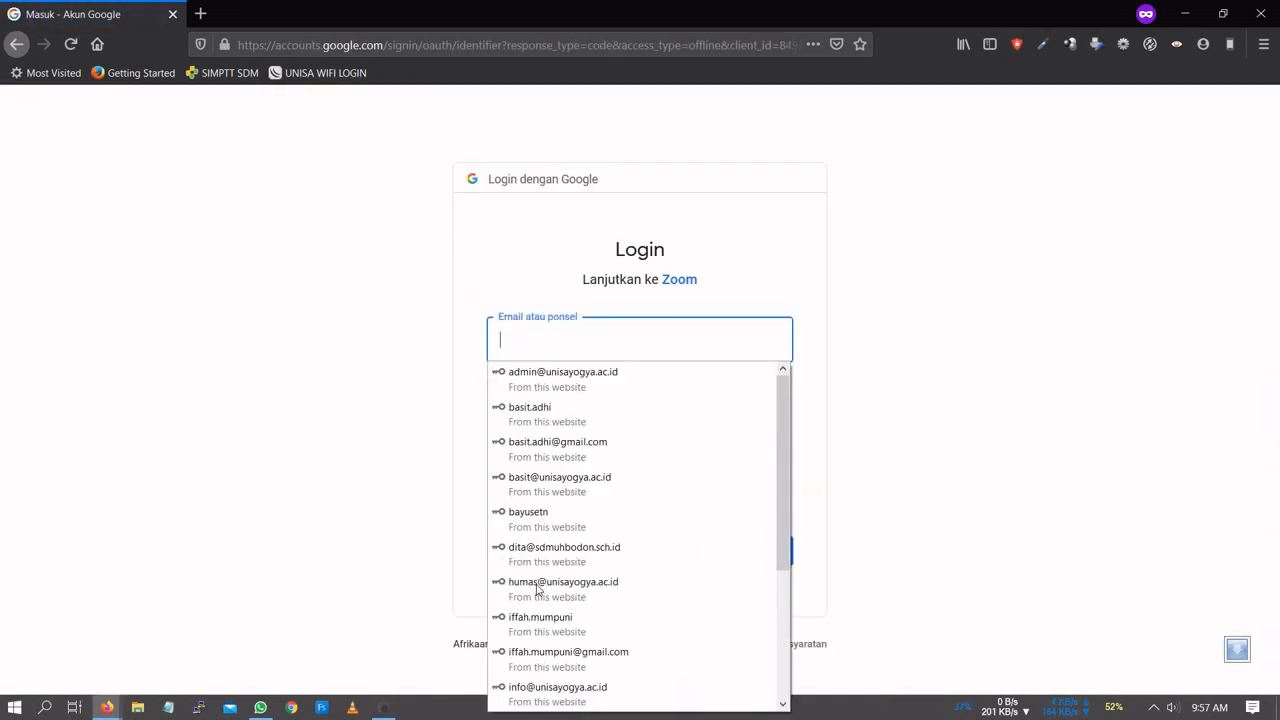
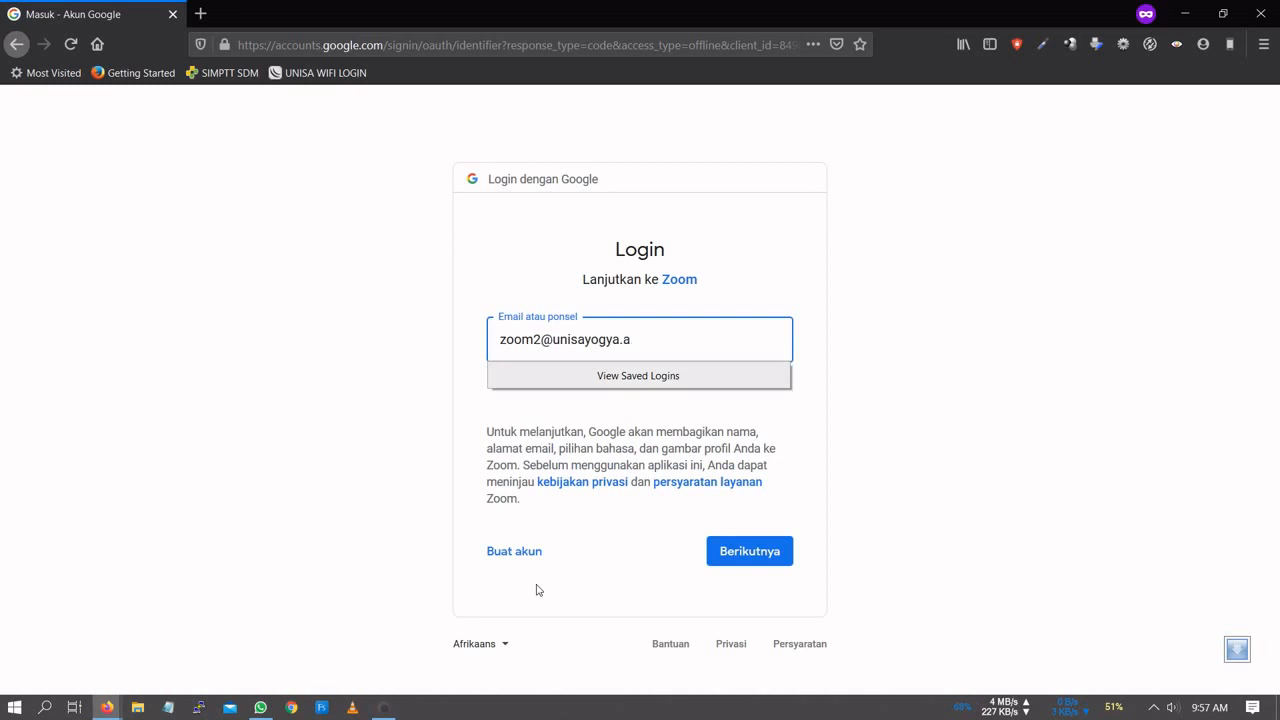
# - Sign in to Google with the account password and accept the new account's terms
pyautogui.click(765, 560)
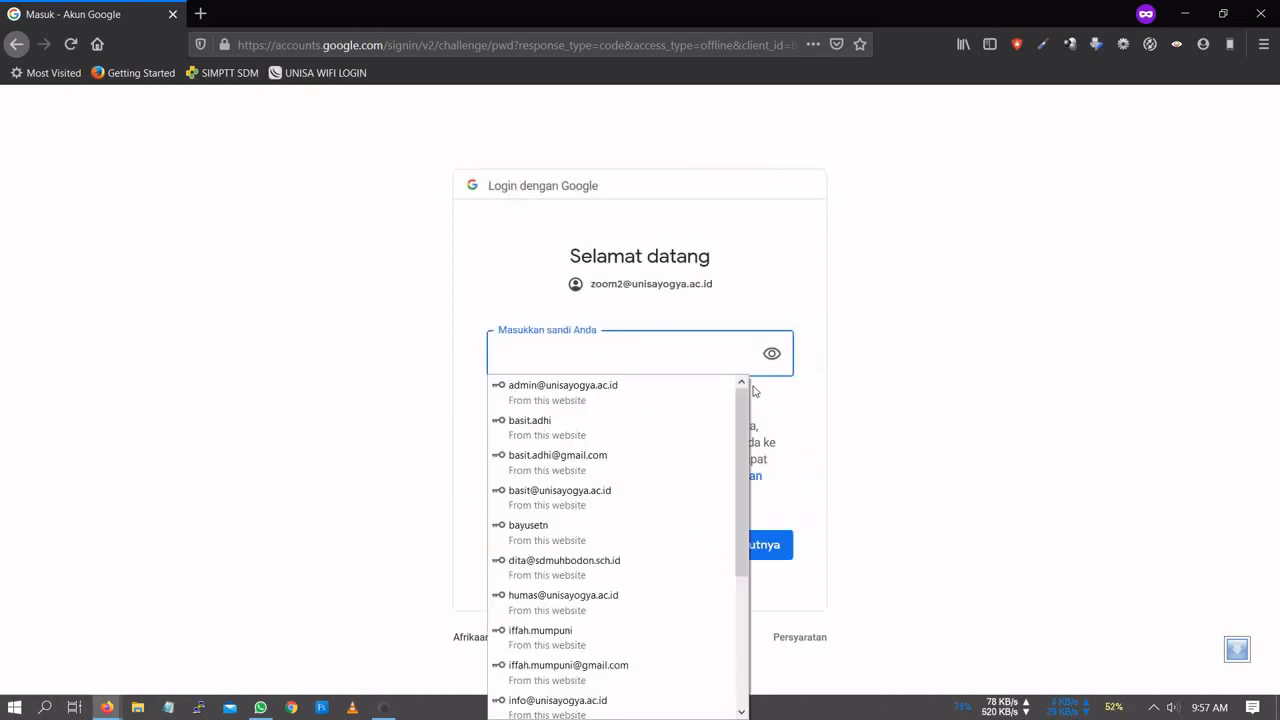
pyautogui.press('Escape')
pyautogui.hotkey('ctrl', 'v')
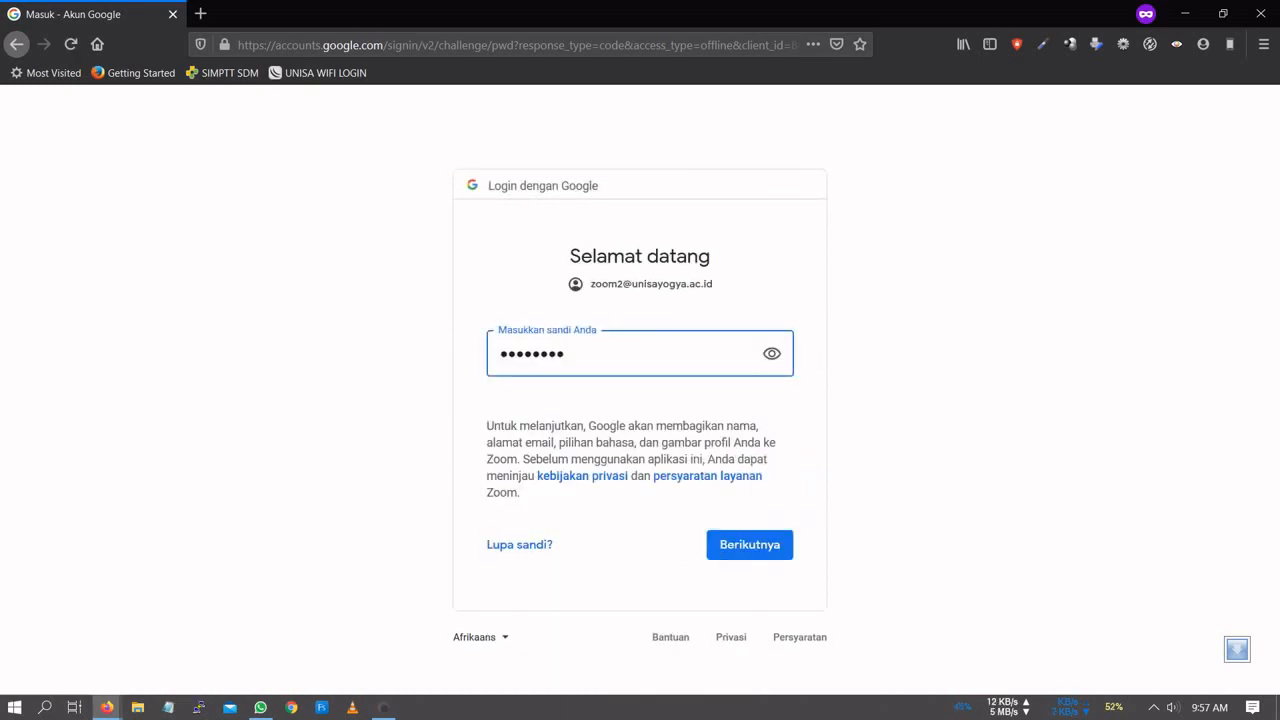
pyautogui.click(768, 555)
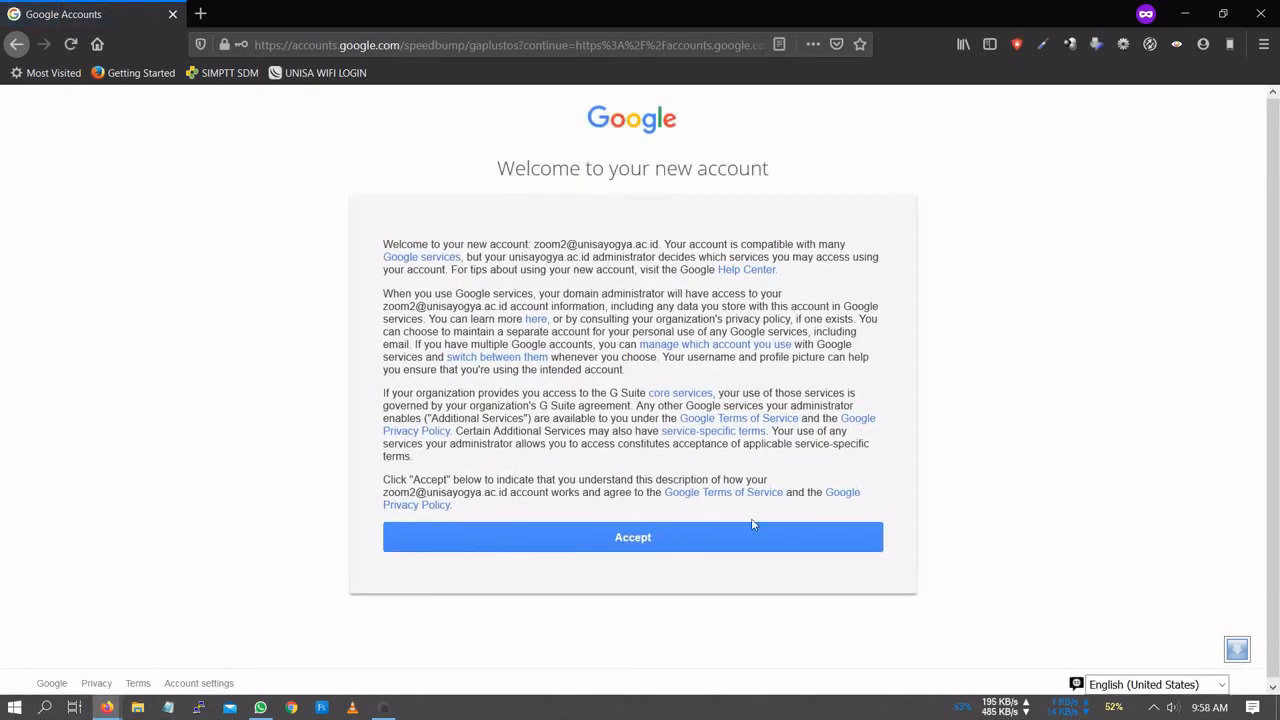
pyautogui.click(732, 540)
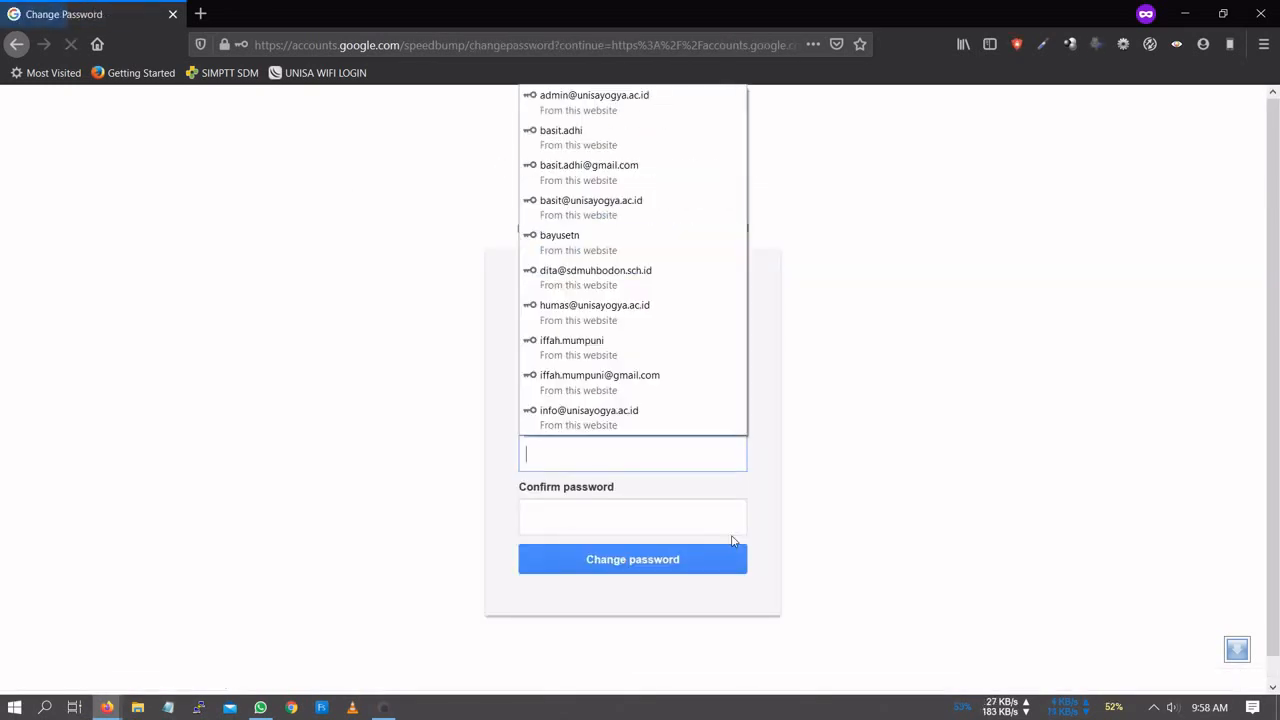
# - Enter the new password in both Create password and Confirm password fields
pyautogui.click(883, 459)
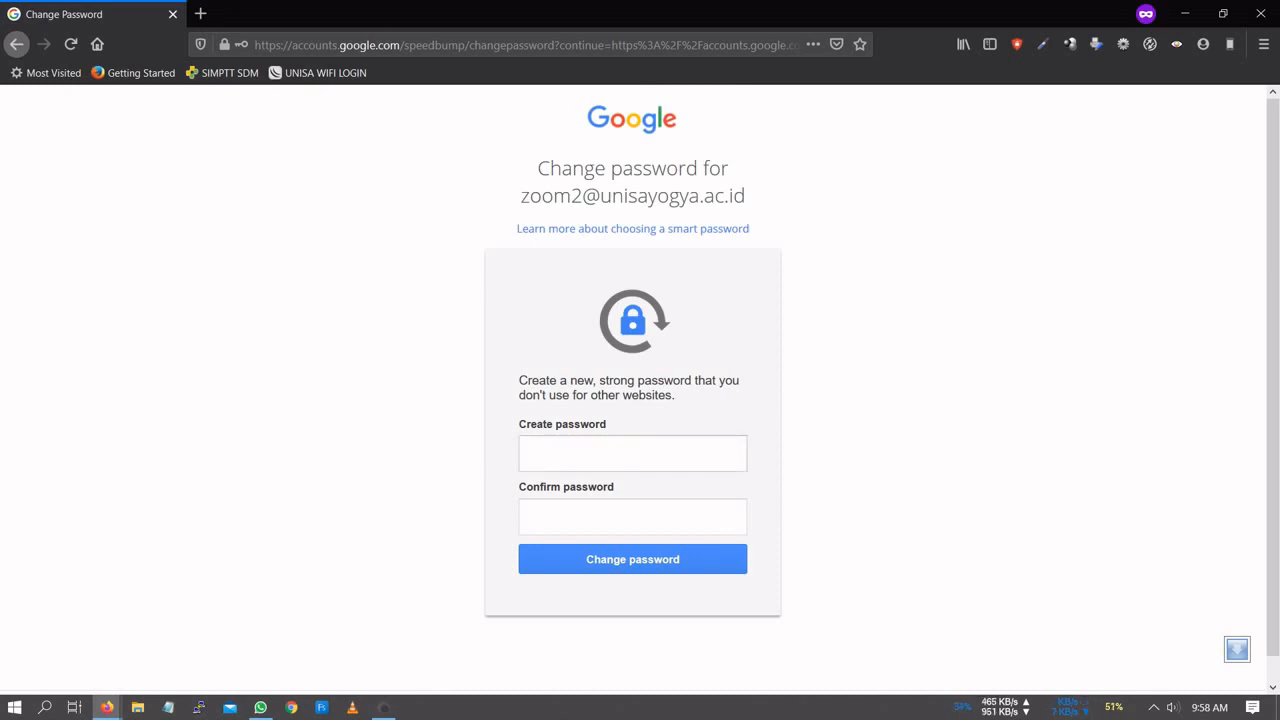
pyautogui.click(633, 454)
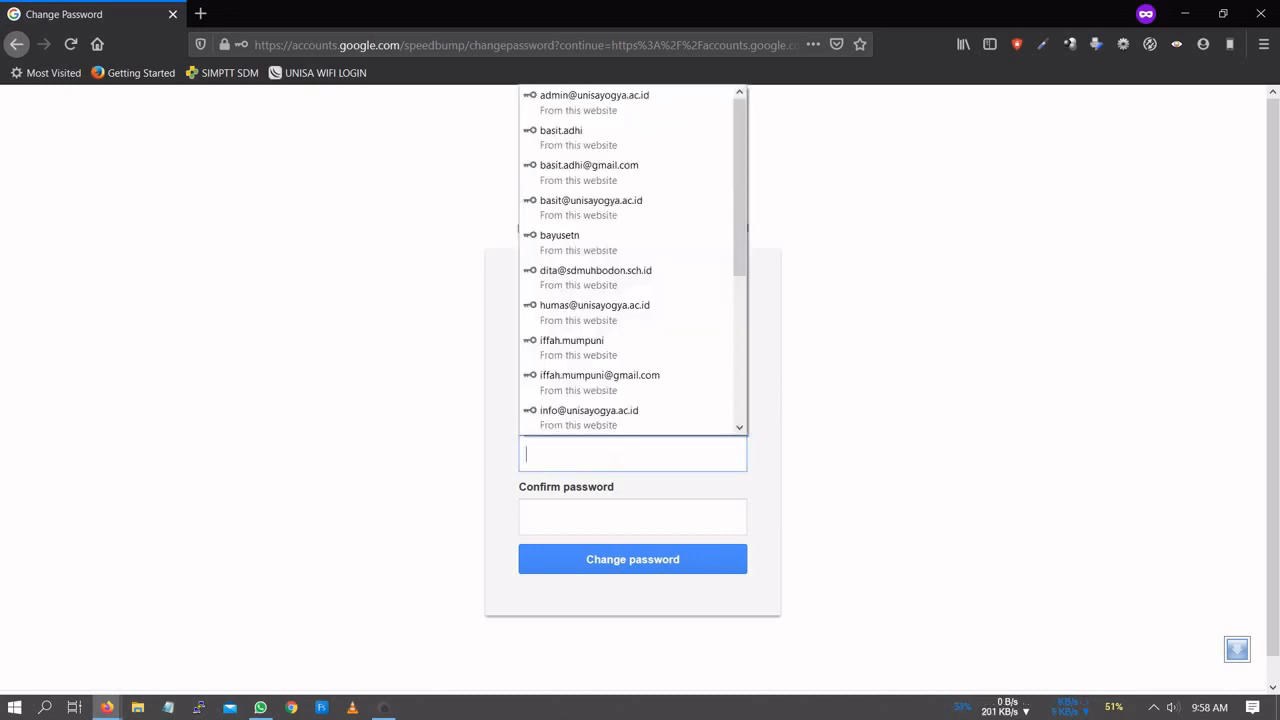
pyautogui.hotkey('ctrl', 'v')
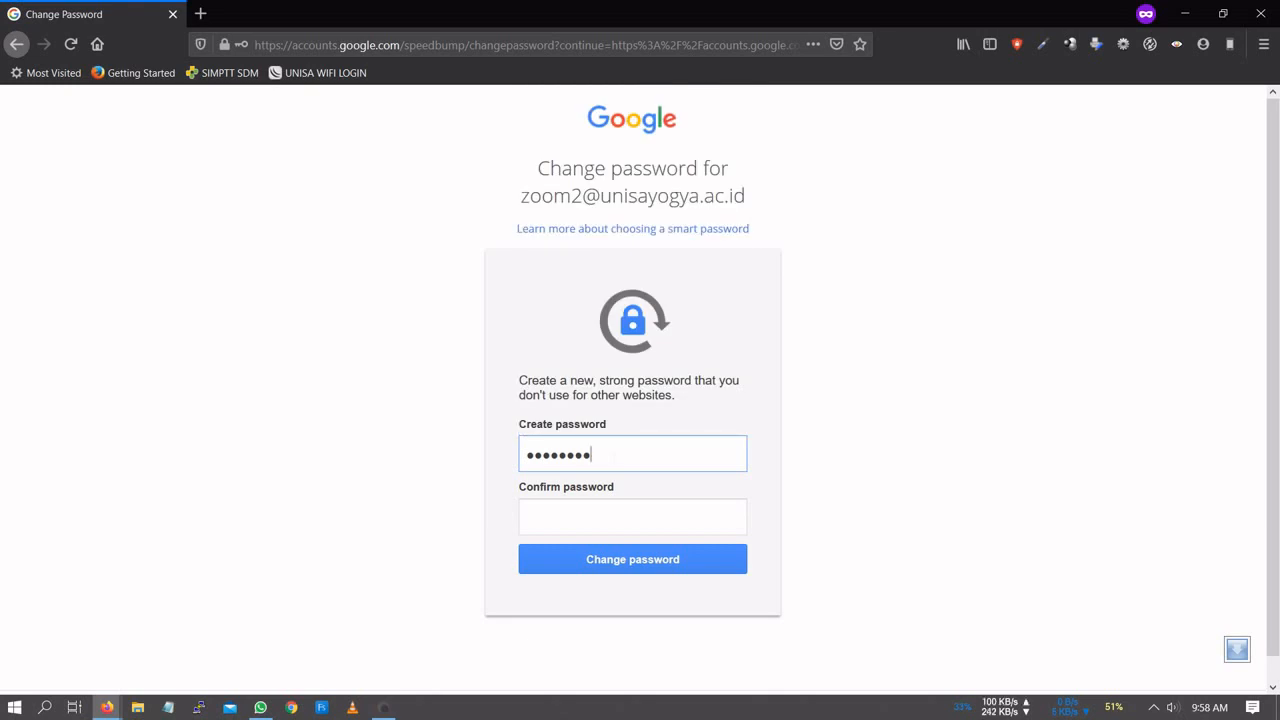
pyautogui.click(632, 517)
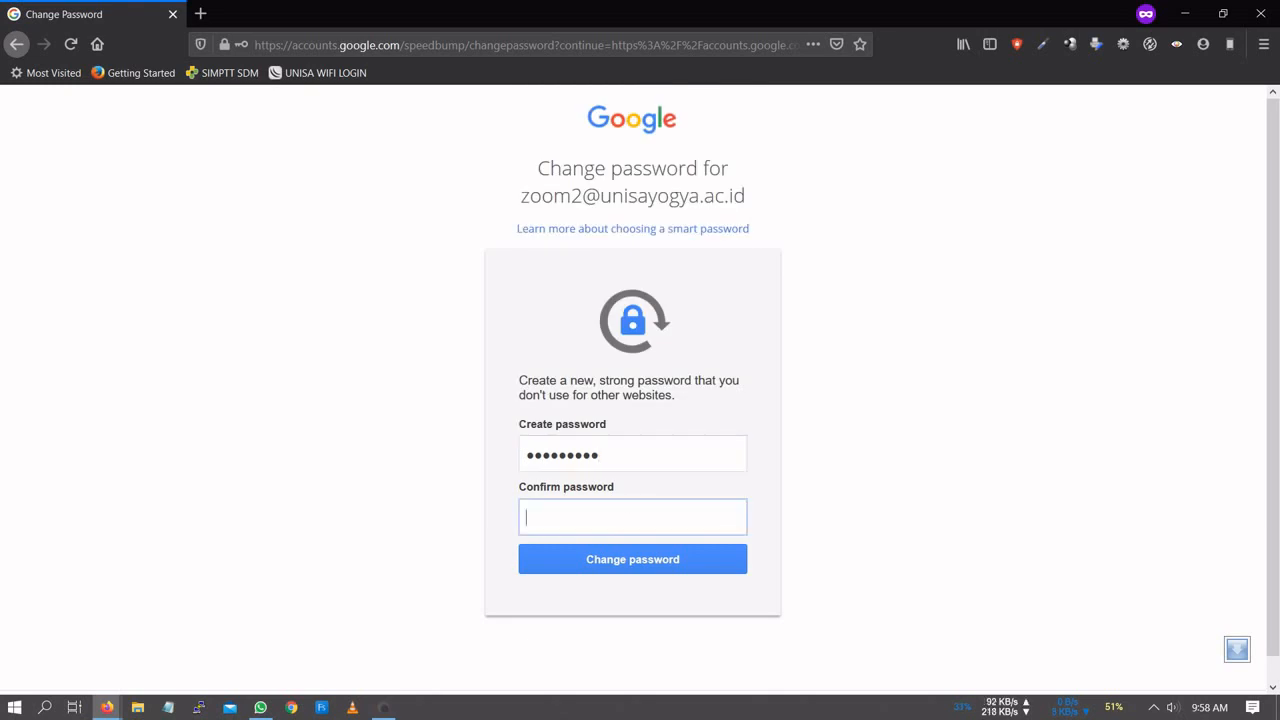
pyautogui.hotkey('ctrl', 'v')
# - Save the new password and create the Zoom account with the Google login
pyautogui.click(658, 561)
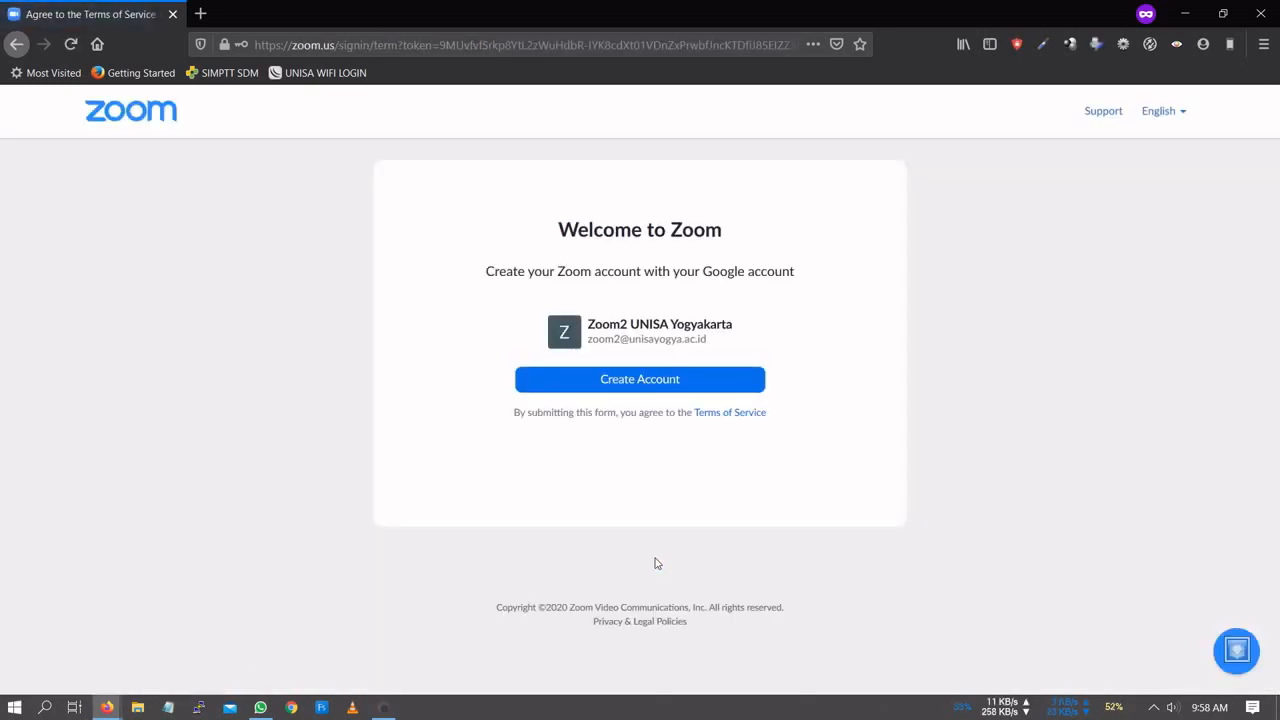
pyautogui.click(655, 387)
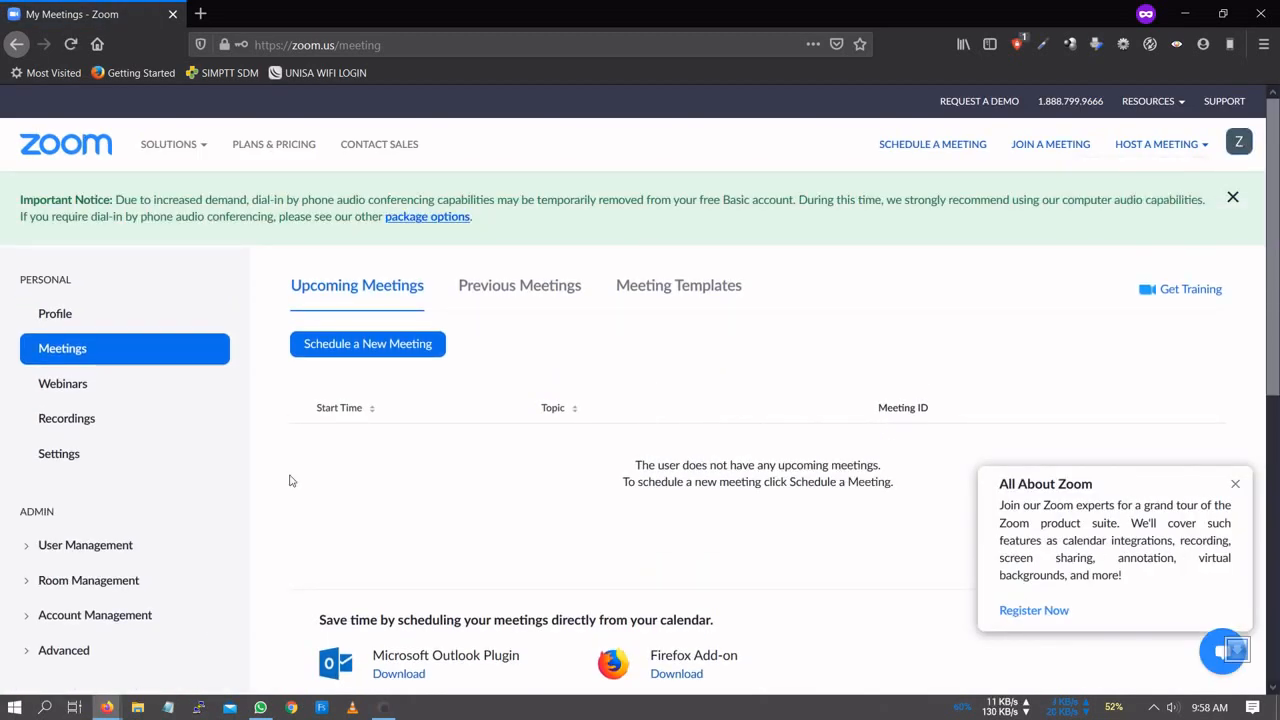
# - In the admin window, add the new user's university email as a Licensed user
pyautogui.moveTo(107, 706)
pyautogui.click(106, 640)
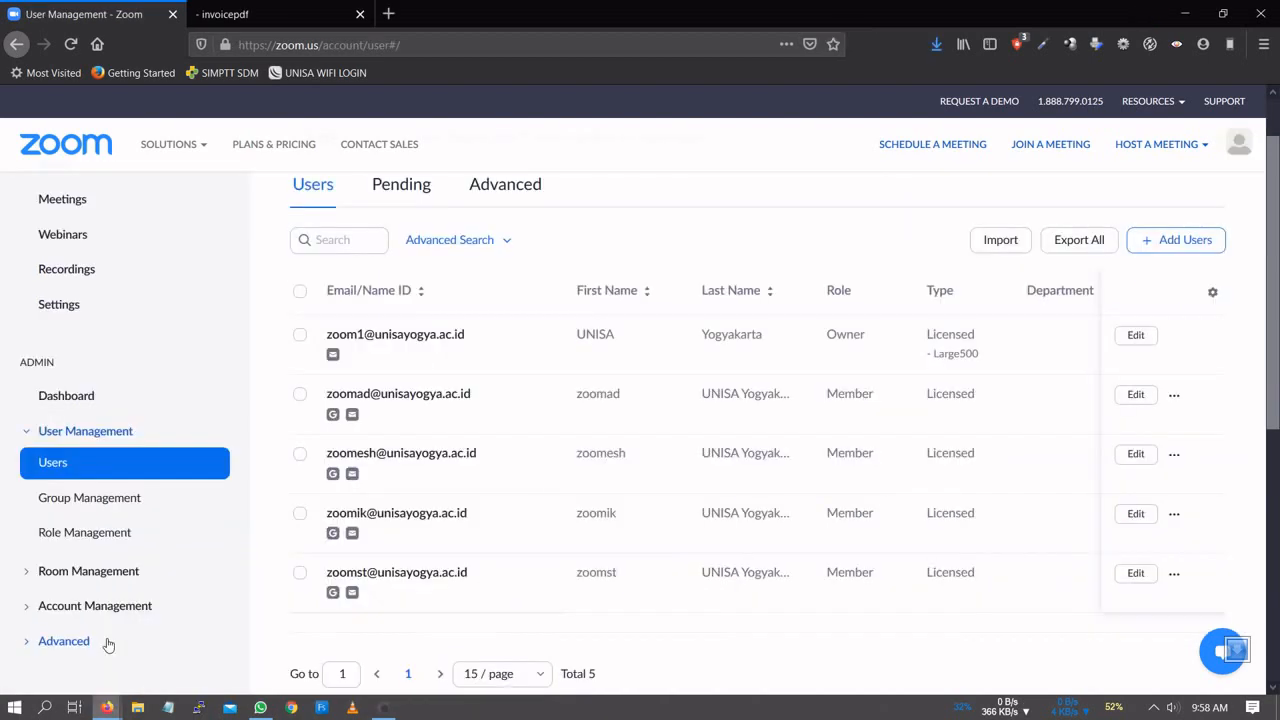
pyautogui.click(1146, 242)
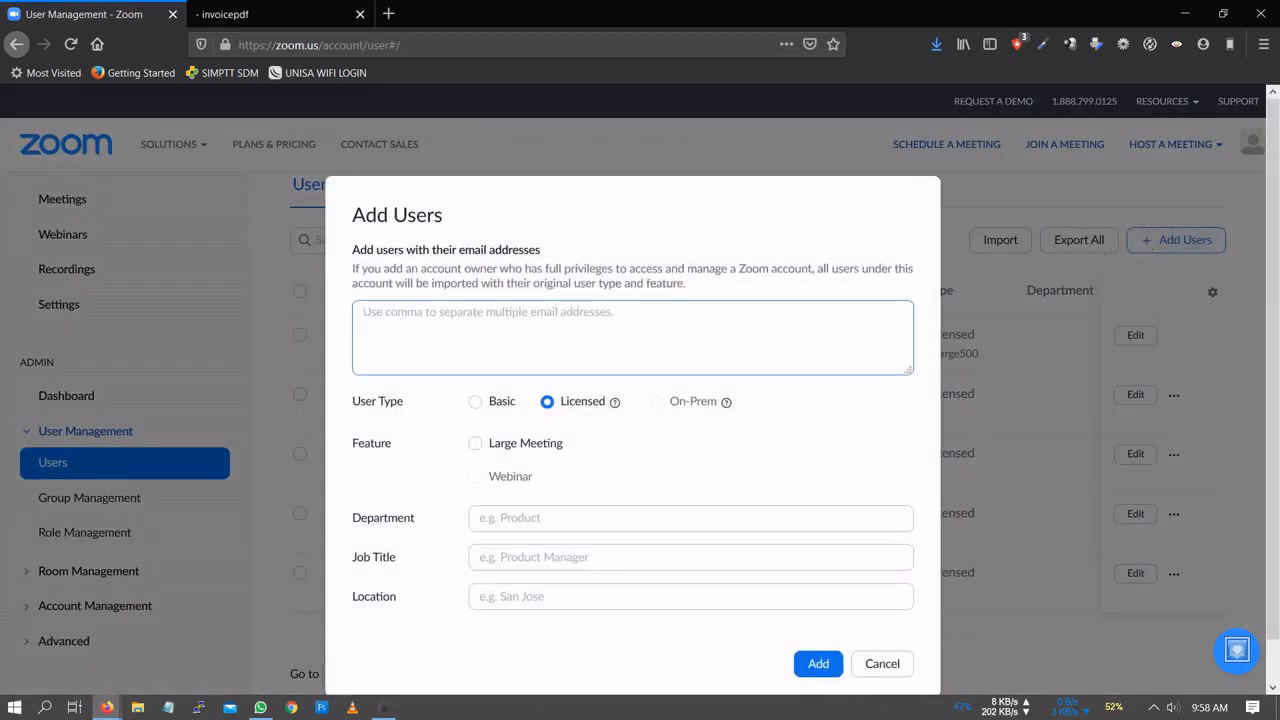
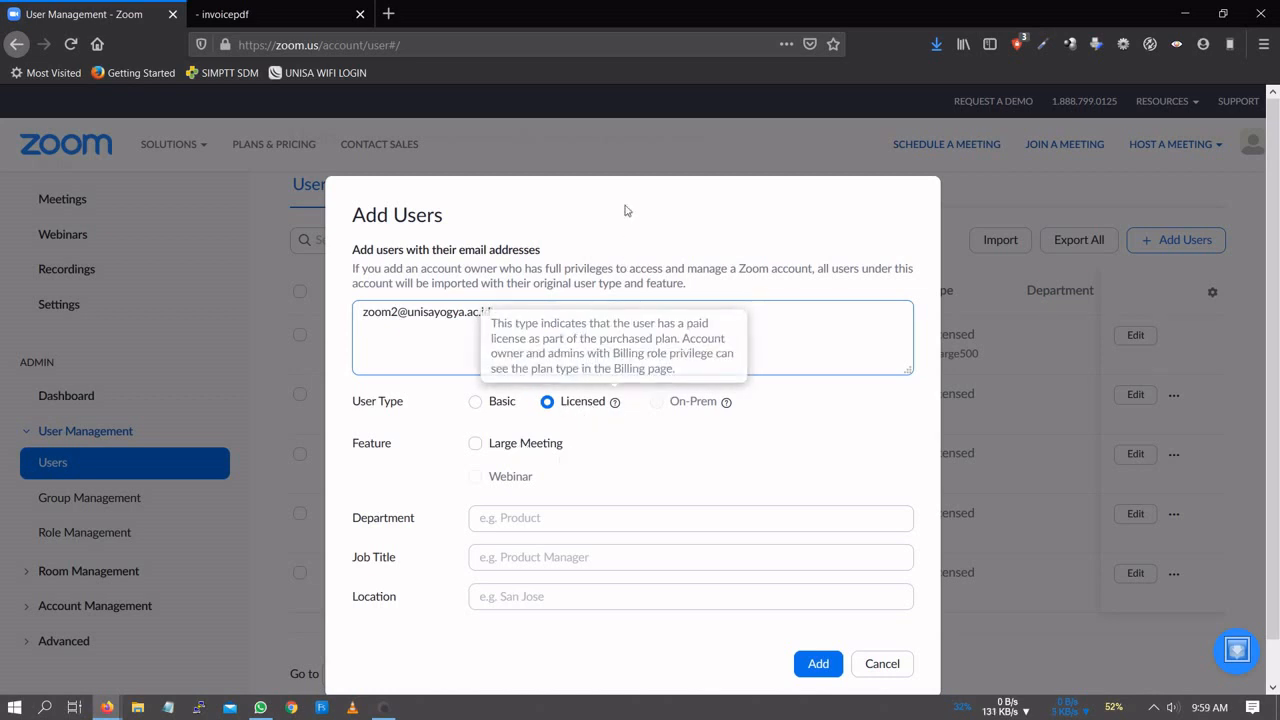
pyautogui.tripleClick(805, 247)
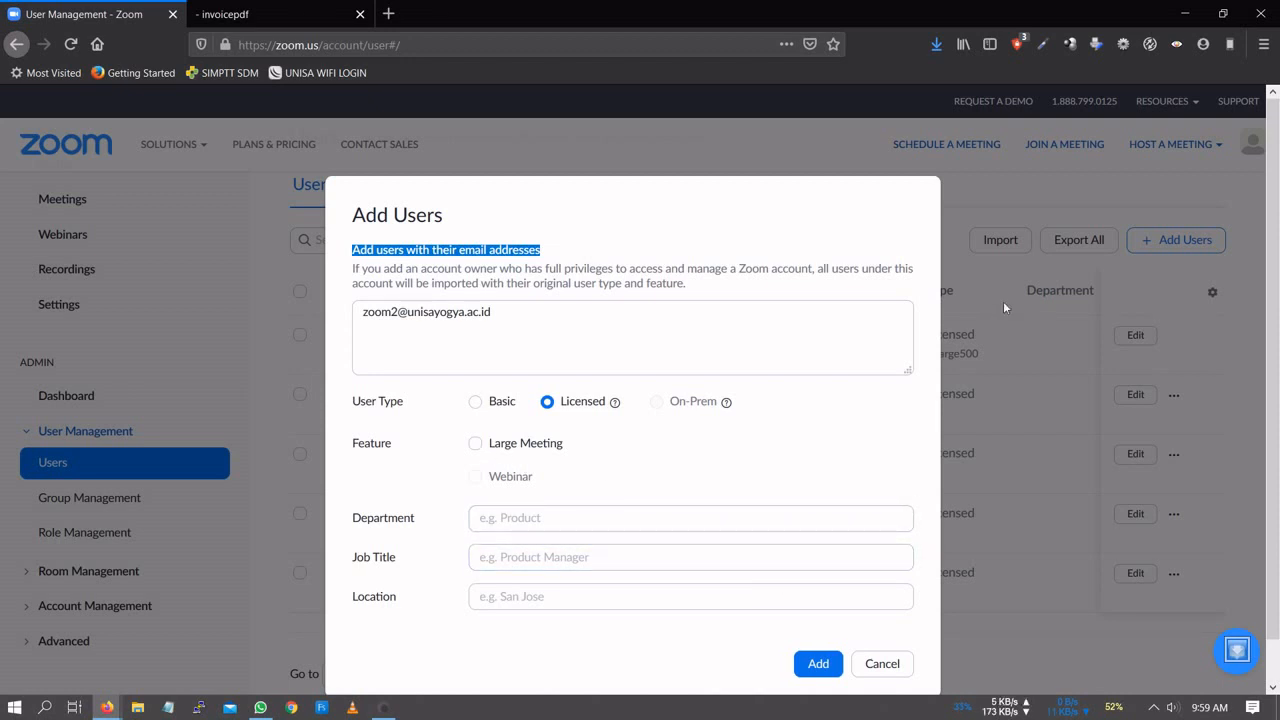
pyautogui.click(640, 518)
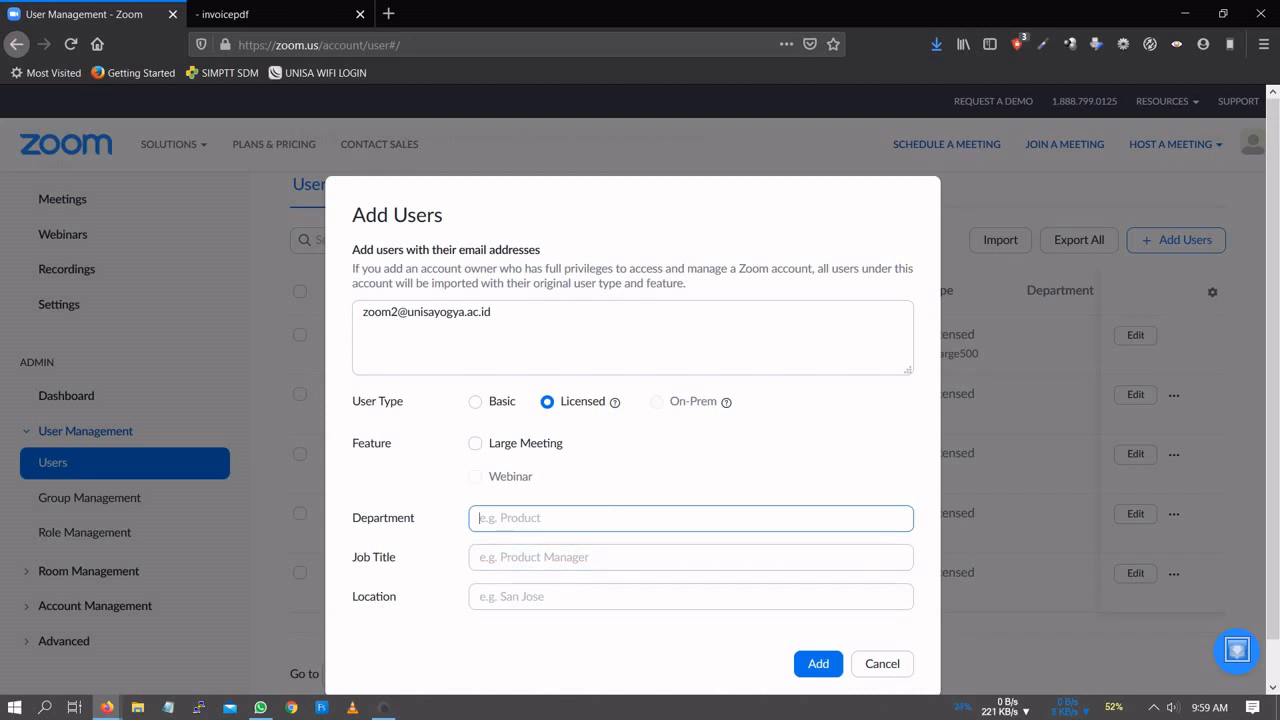
pyautogui.click(819, 664)
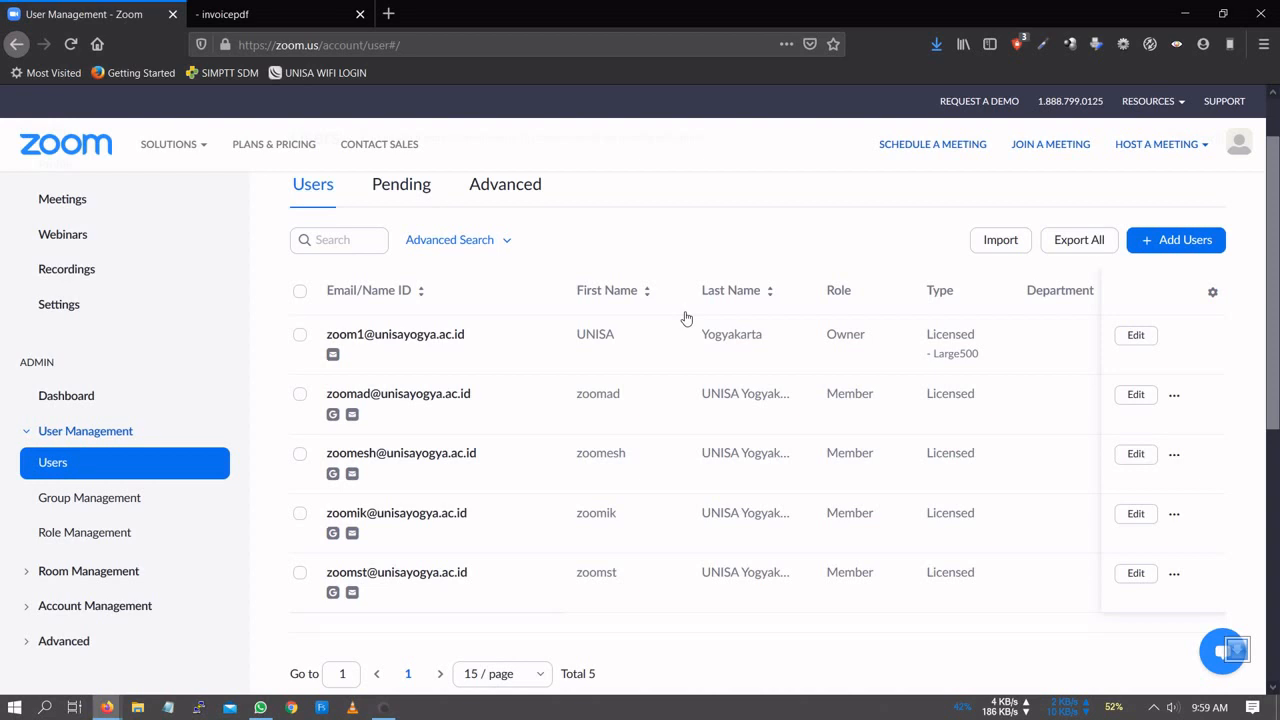
# - Reload the Users page to see one licensed user pending activation
pyautogui.scroll(-2, 686, 318)
pyautogui.scroll(1, 686, 318)
pyautogui.moveTo(185, 145)
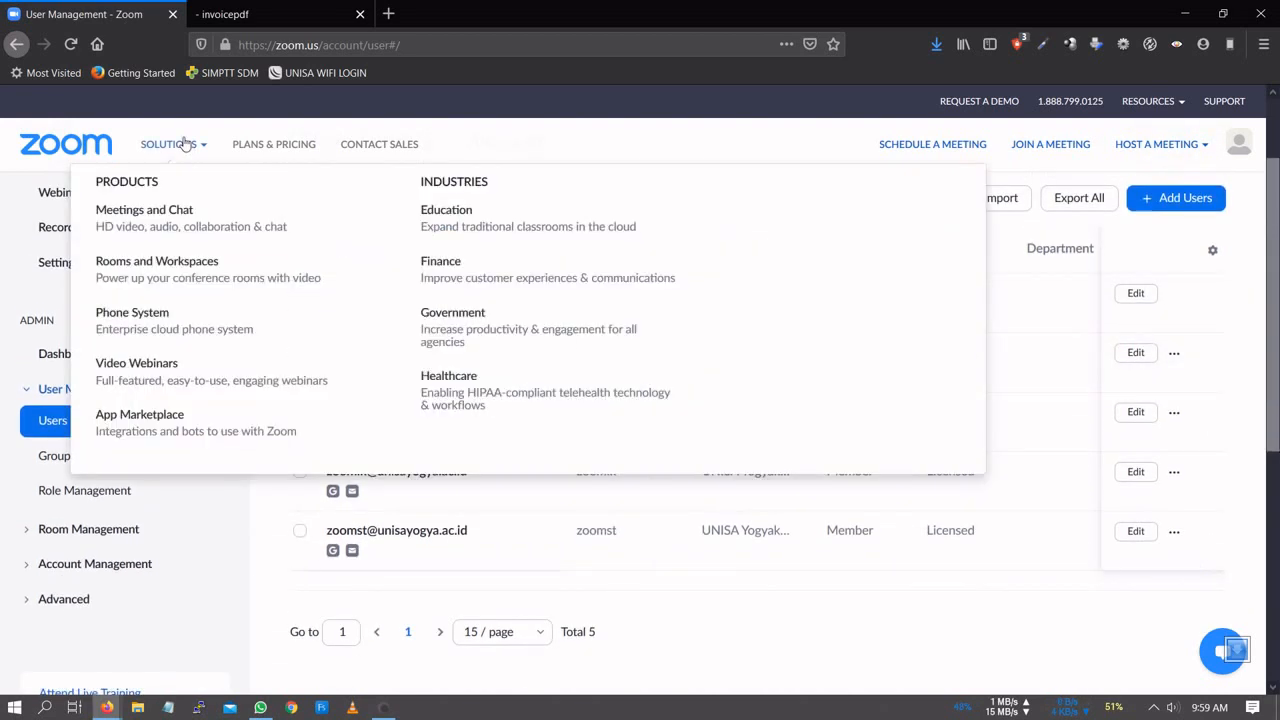
pyautogui.click(72, 46)
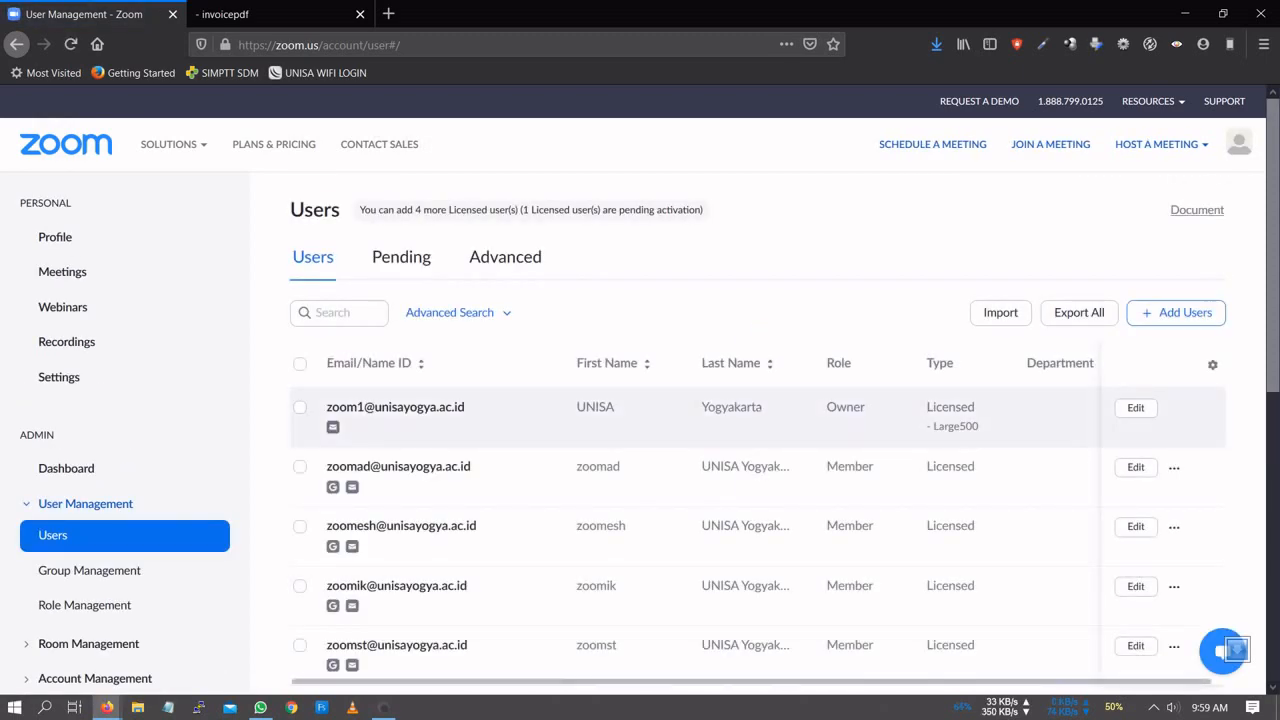
pyautogui.scroll(-2, 760, 409)
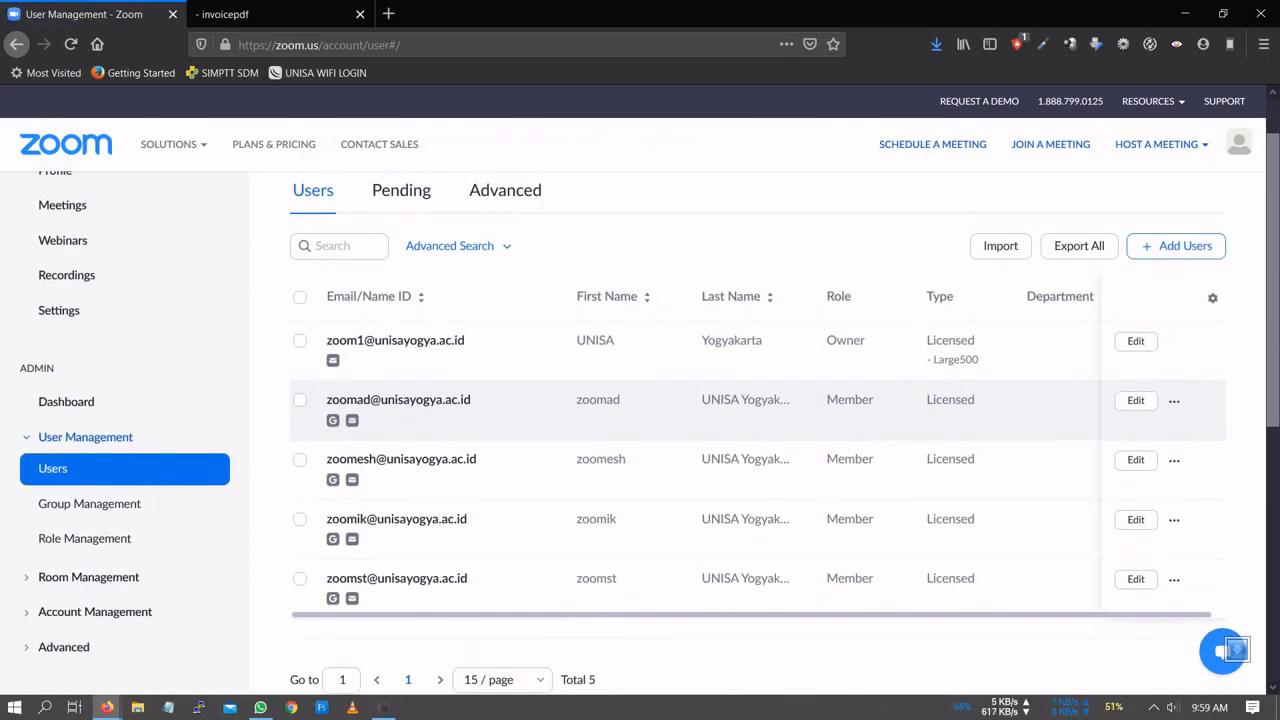
pyautogui.scroll(2, 663, 305)
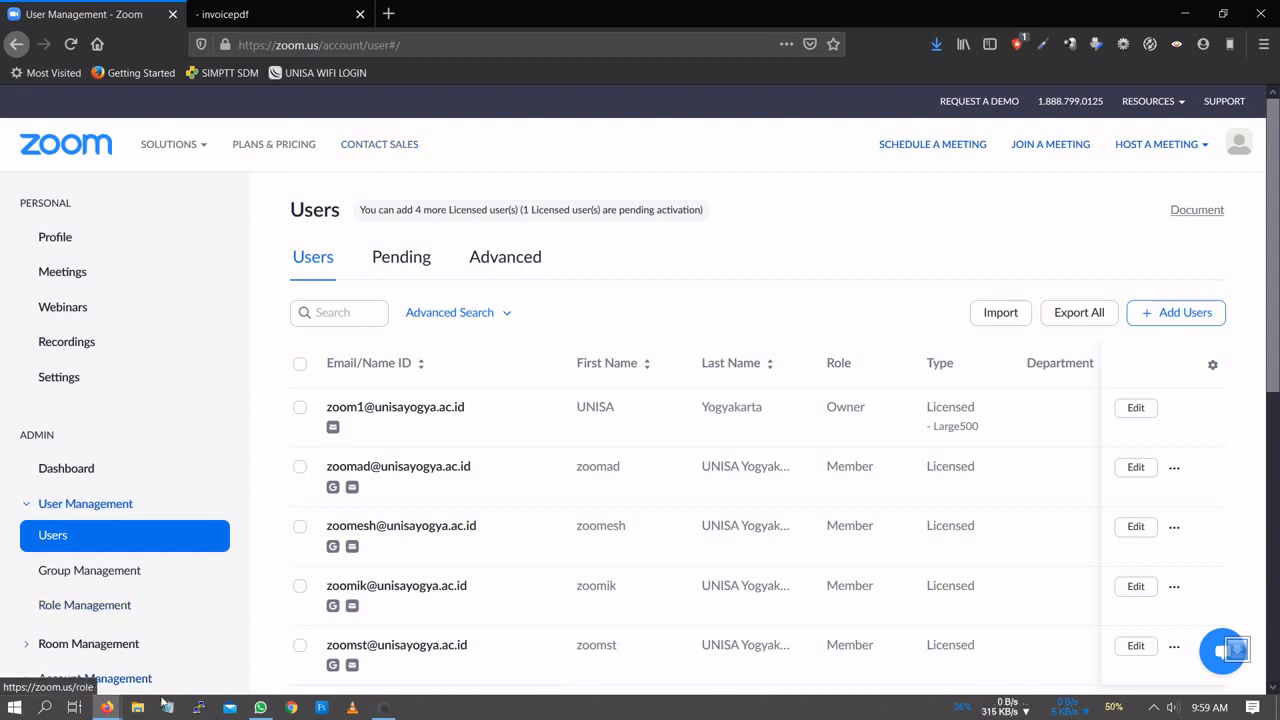
# - In the private Firefox window, load the new user's webmail (mail.u…) in a new tab
pyautogui.moveTo(107, 707)
pyautogui.click(390, 605)
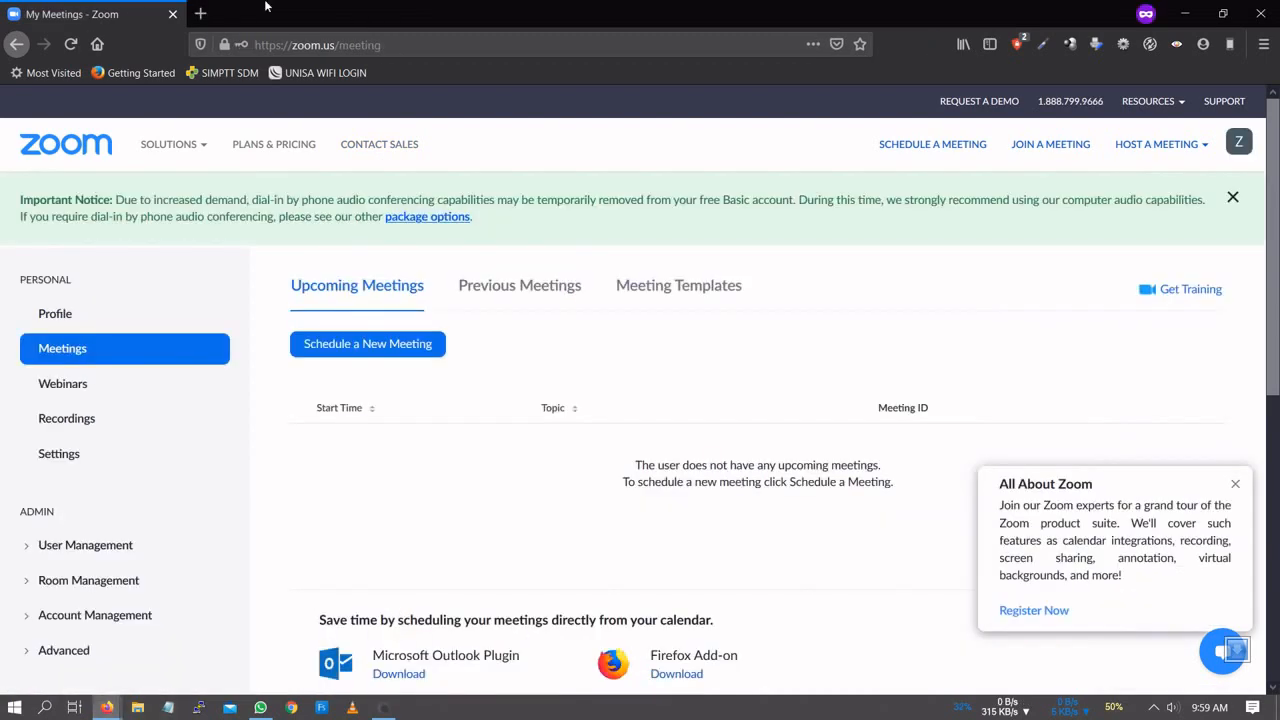
pyautogui.click(202, 13)
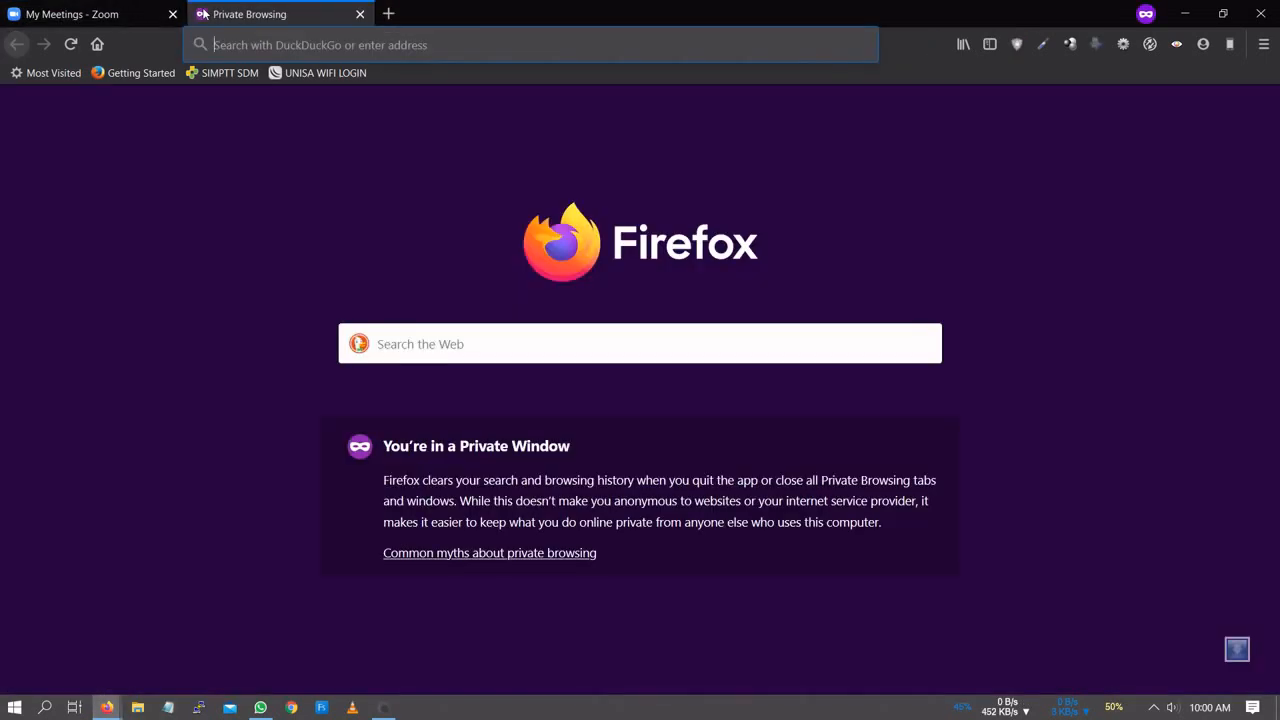
pyautogui.write('mail.')
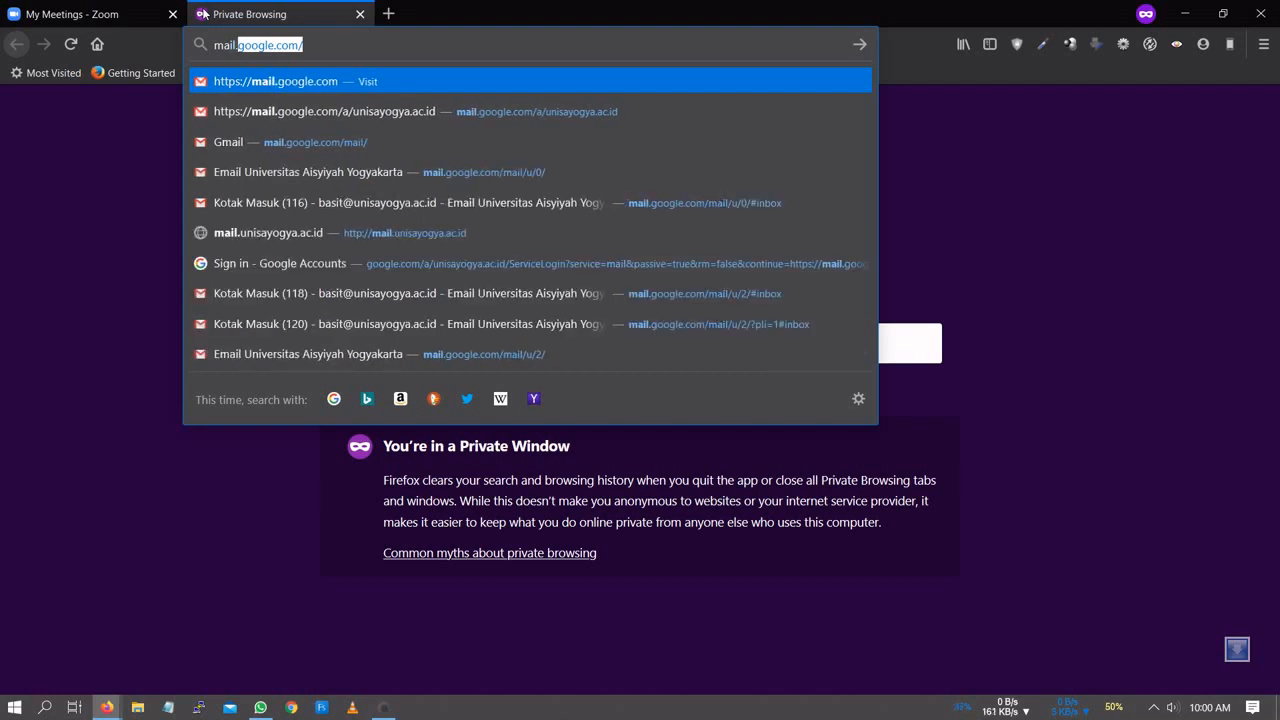
pyautogui.write('u/0/#inbox')
pyautogui.press('Return')
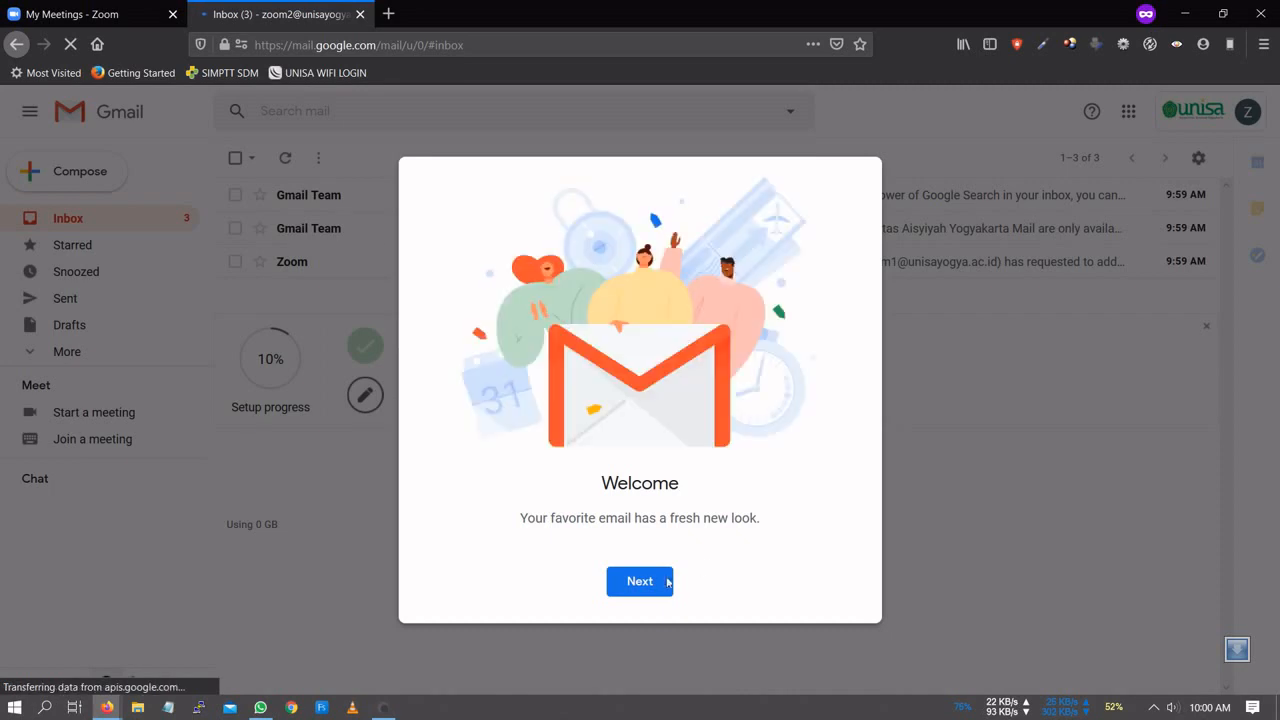
# - Get past the Gmail welcome screens, keeping the Default inbox, and open the Zoom invitation email
pyautogui.click(643, 585)
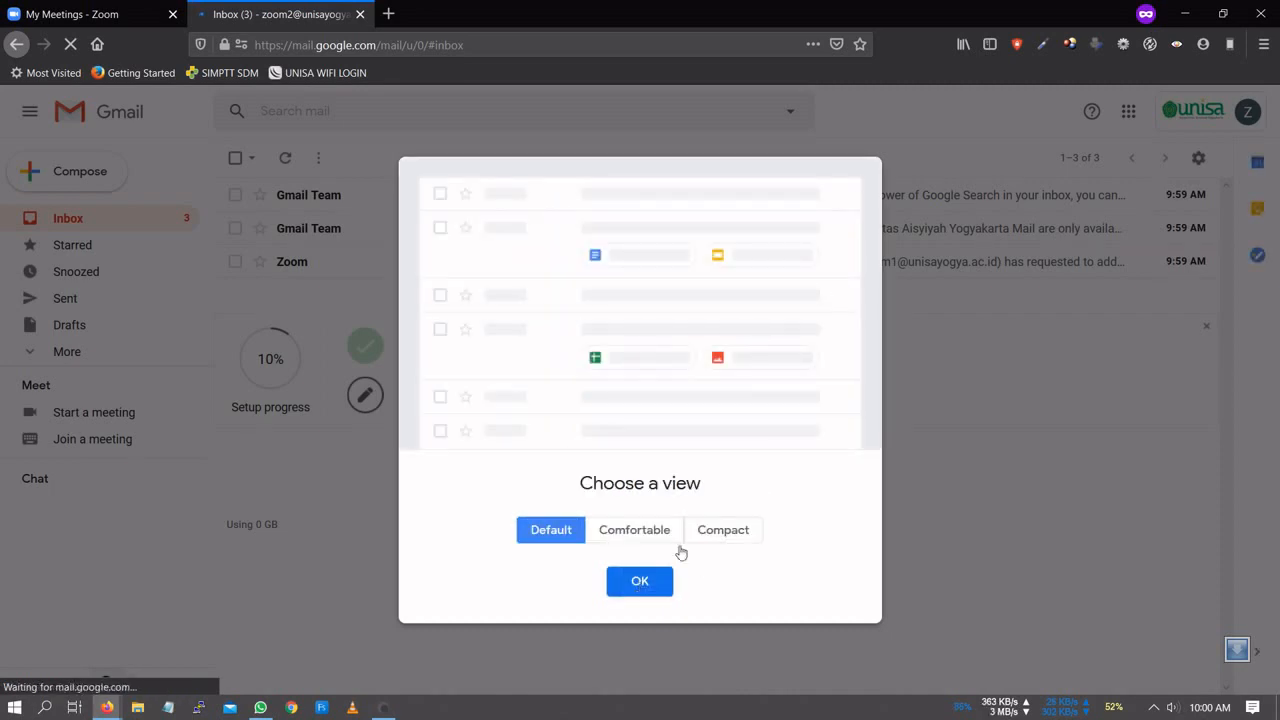
pyautogui.click(645, 582)
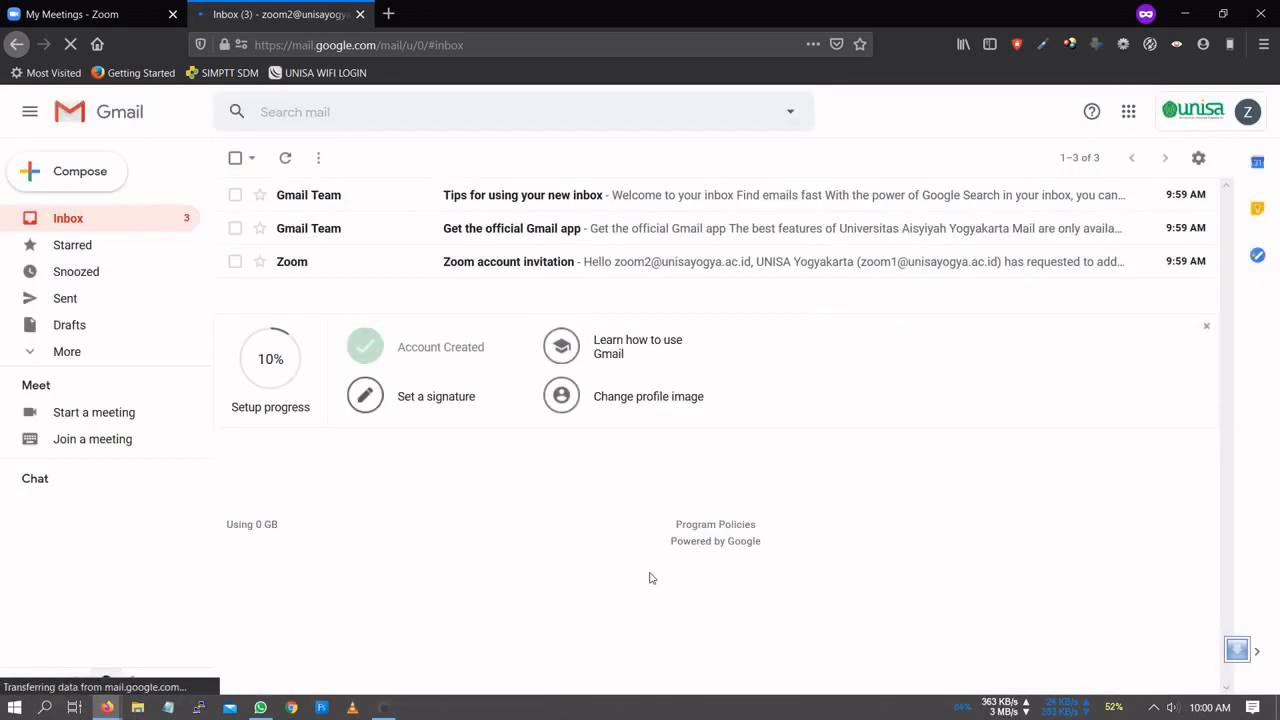
pyautogui.click(518, 262)
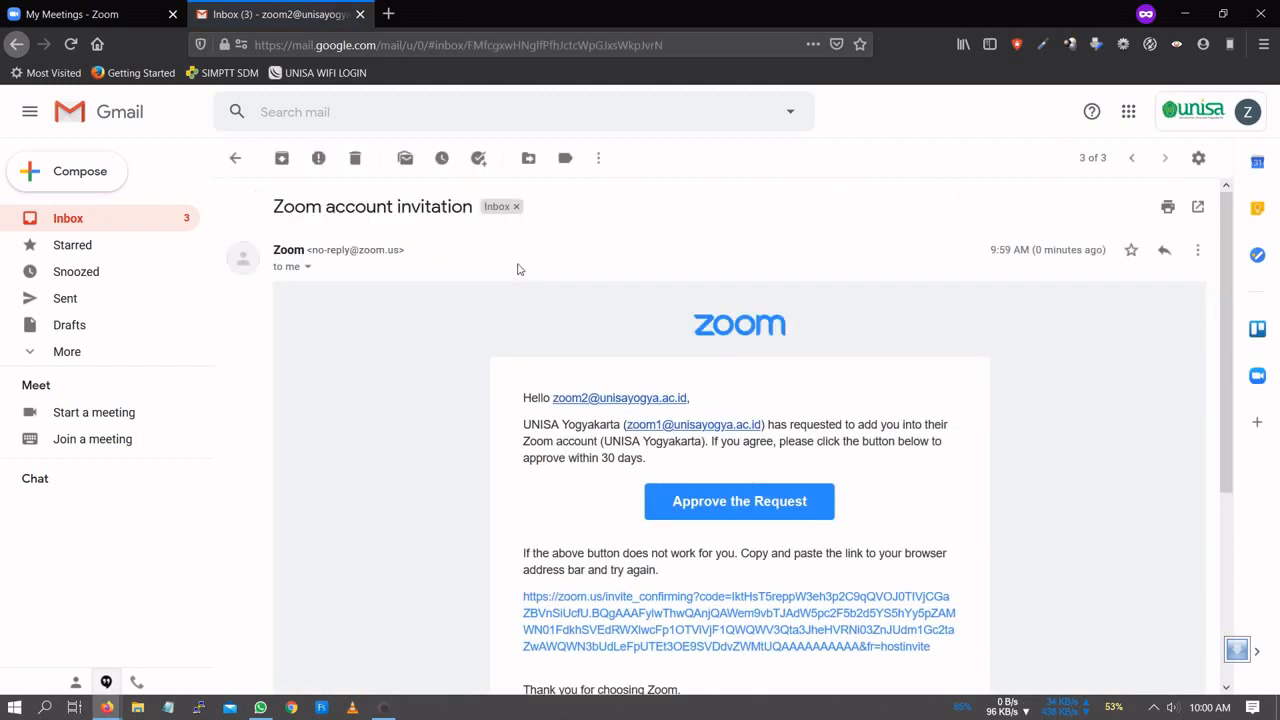
# - Approve the request, acknowledge switching into the UNISA Yogyakarta account, and sign in to the profile page
pyautogui.click(731, 510)
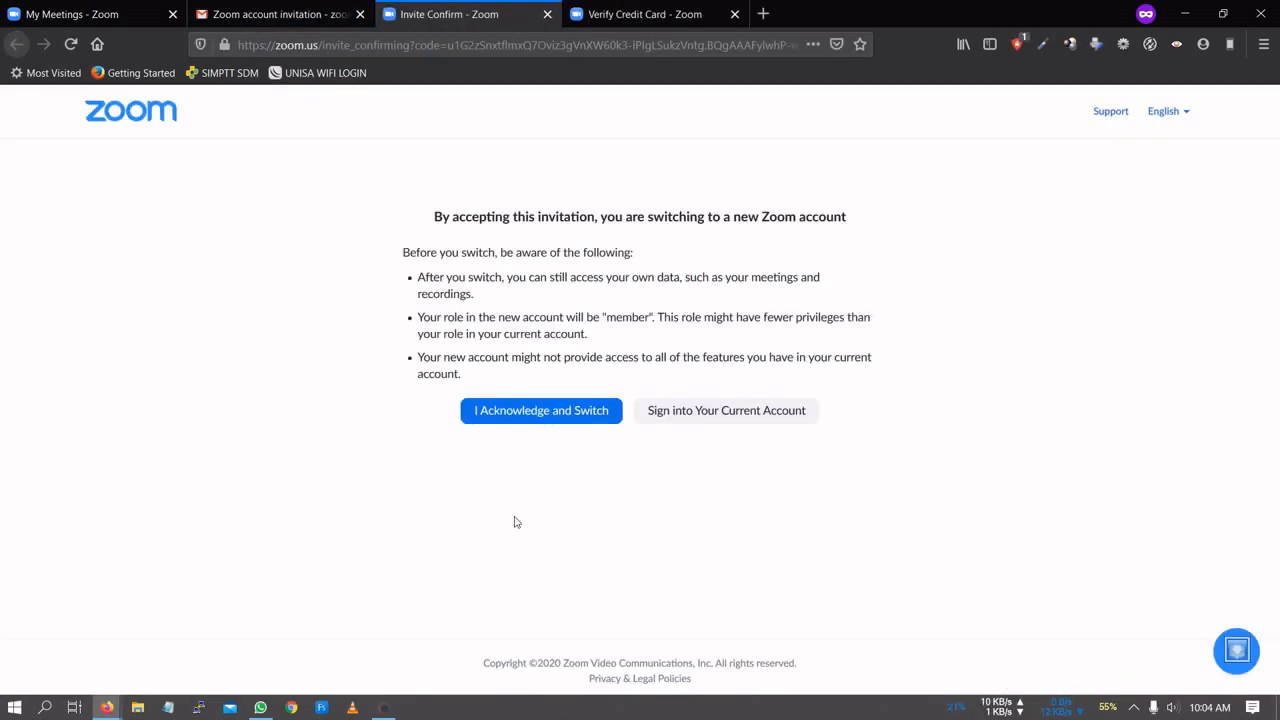
pyautogui.click(520, 416)
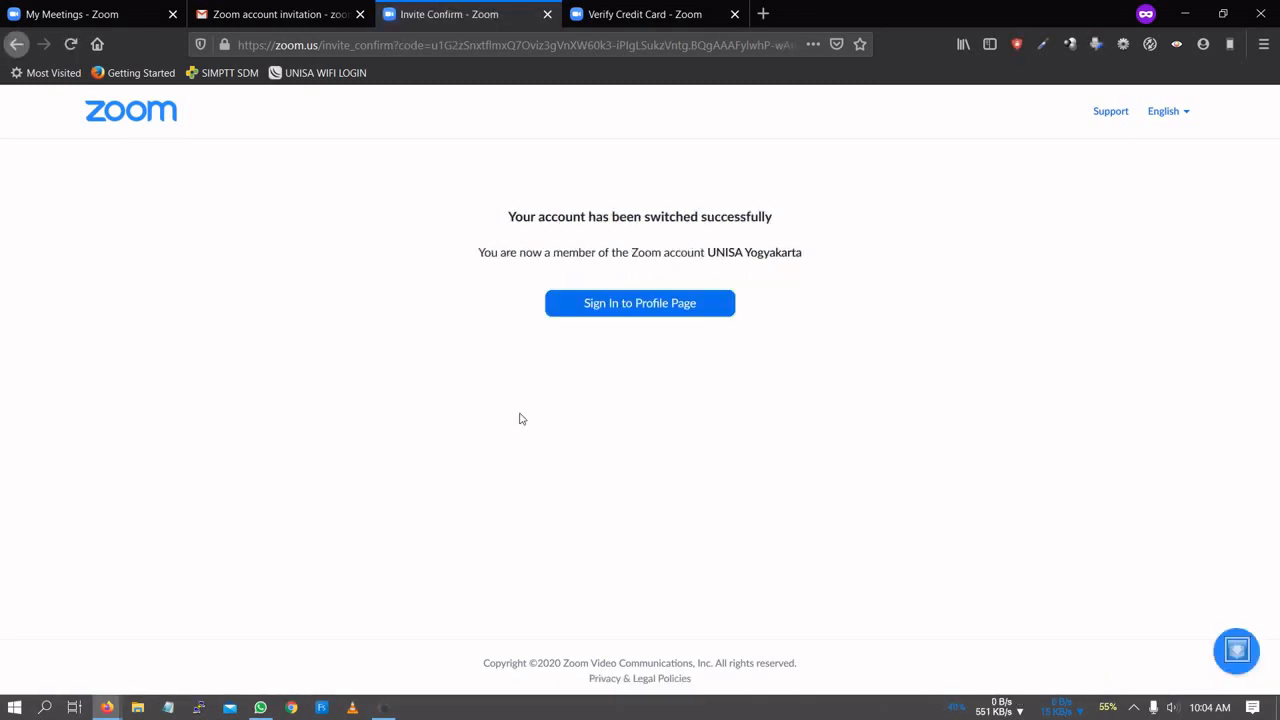
pyautogui.click(592, 306)
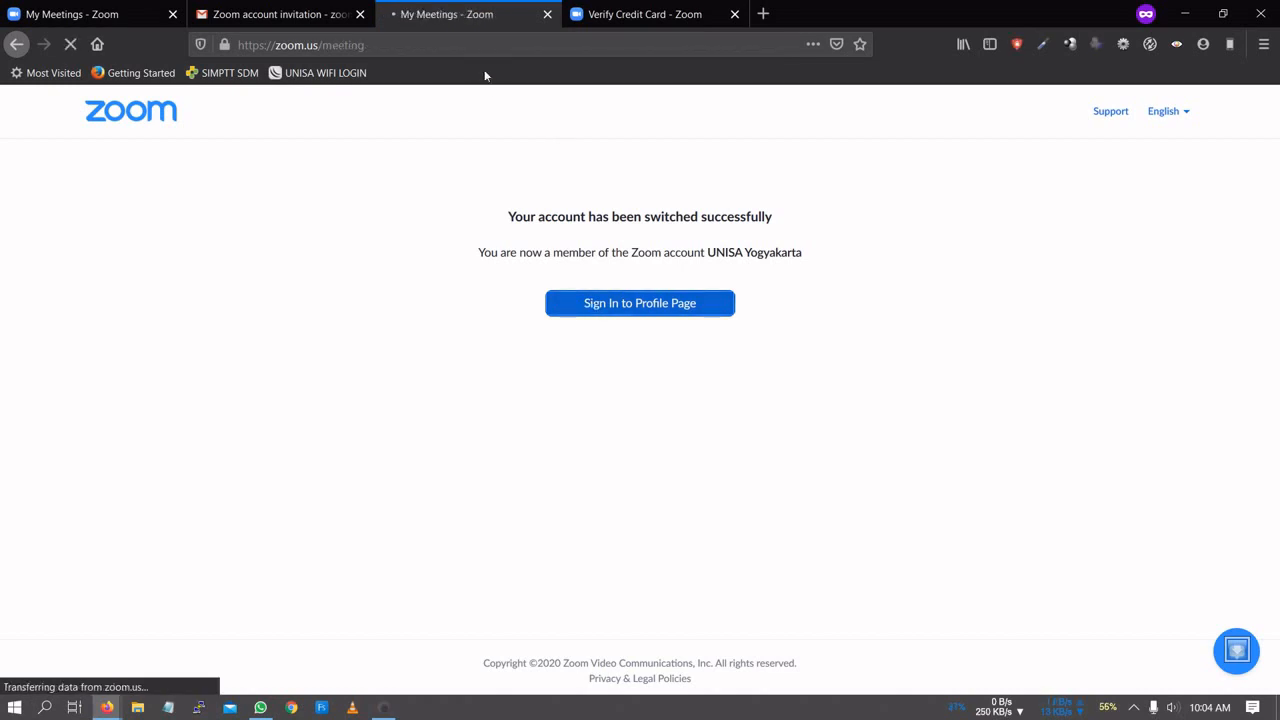
# - In the admin window, show the active Users list and scroll to the new user's Licensed row
pyautogui.moveTo(107, 707)
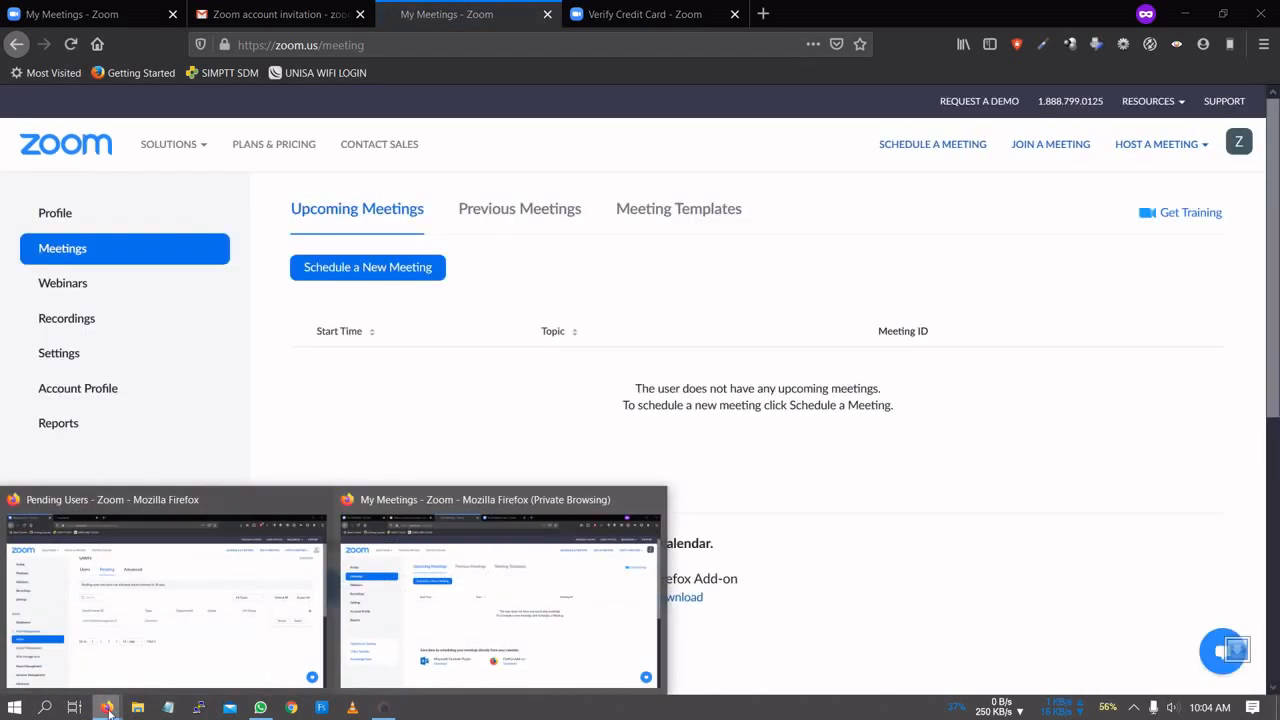
pyautogui.click(128, 627)
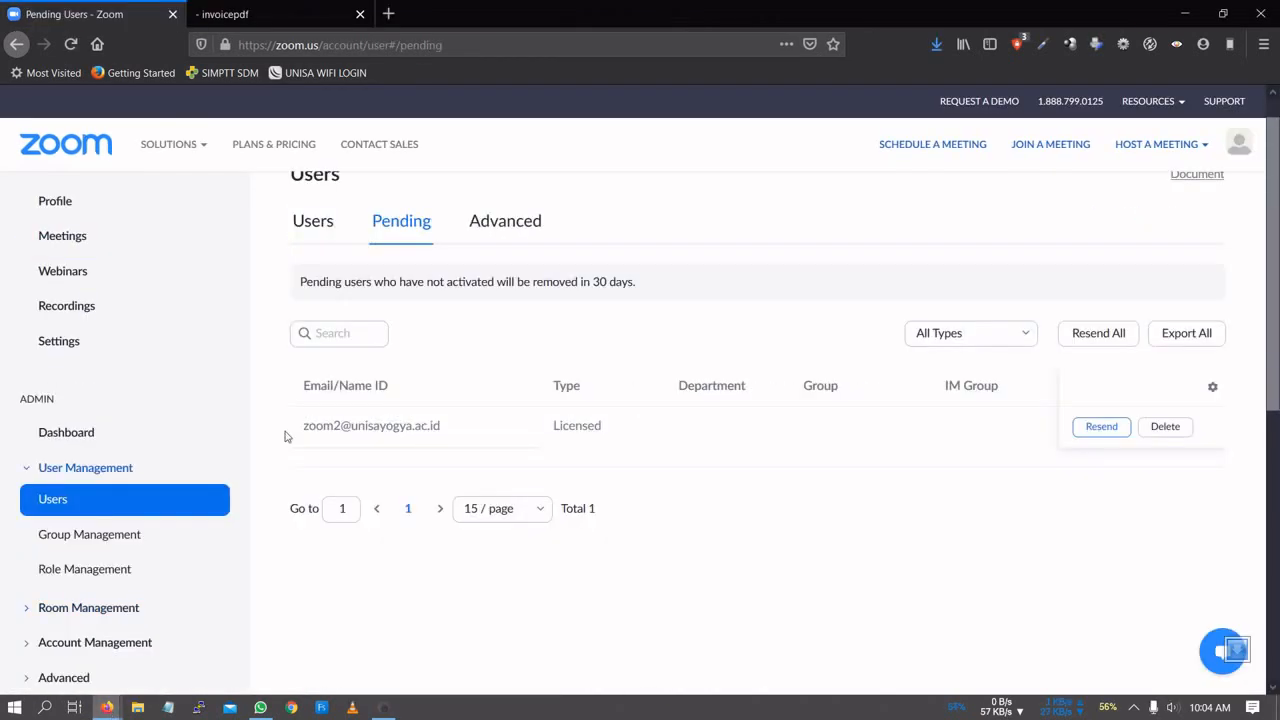
pyautogui.click(316, 224)
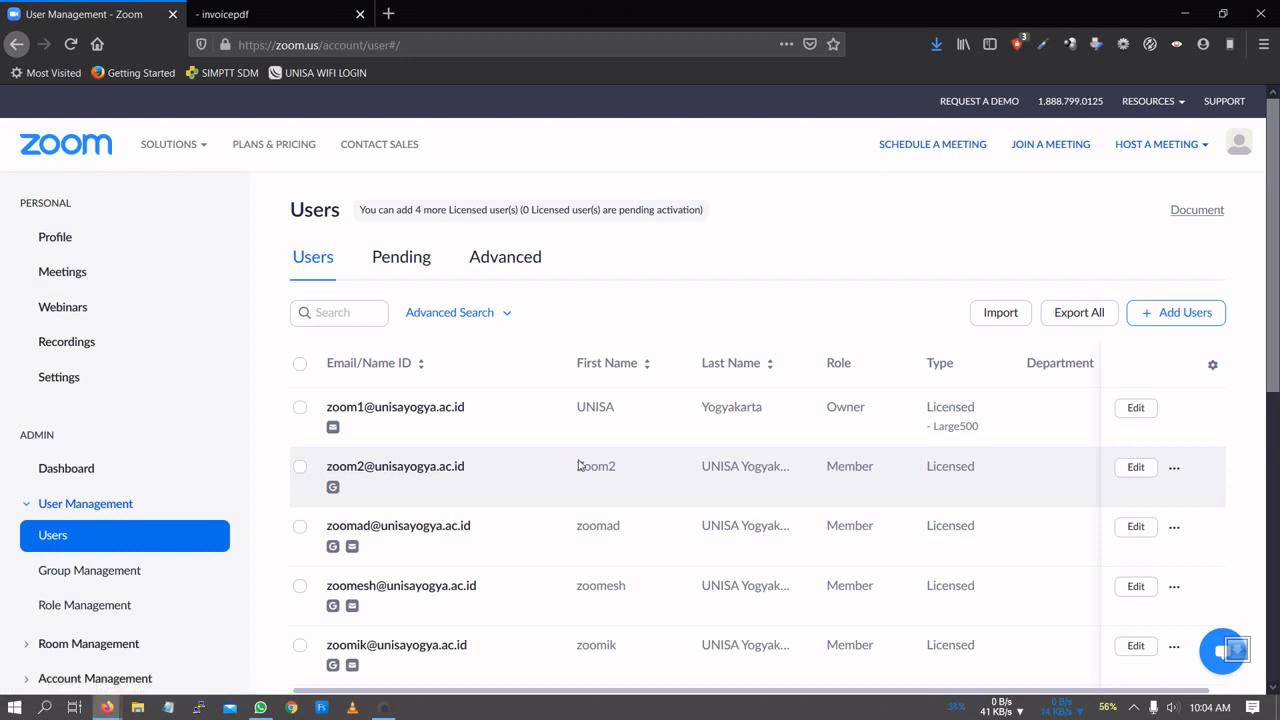
pyautogui.scroll(-3, 578, 465)
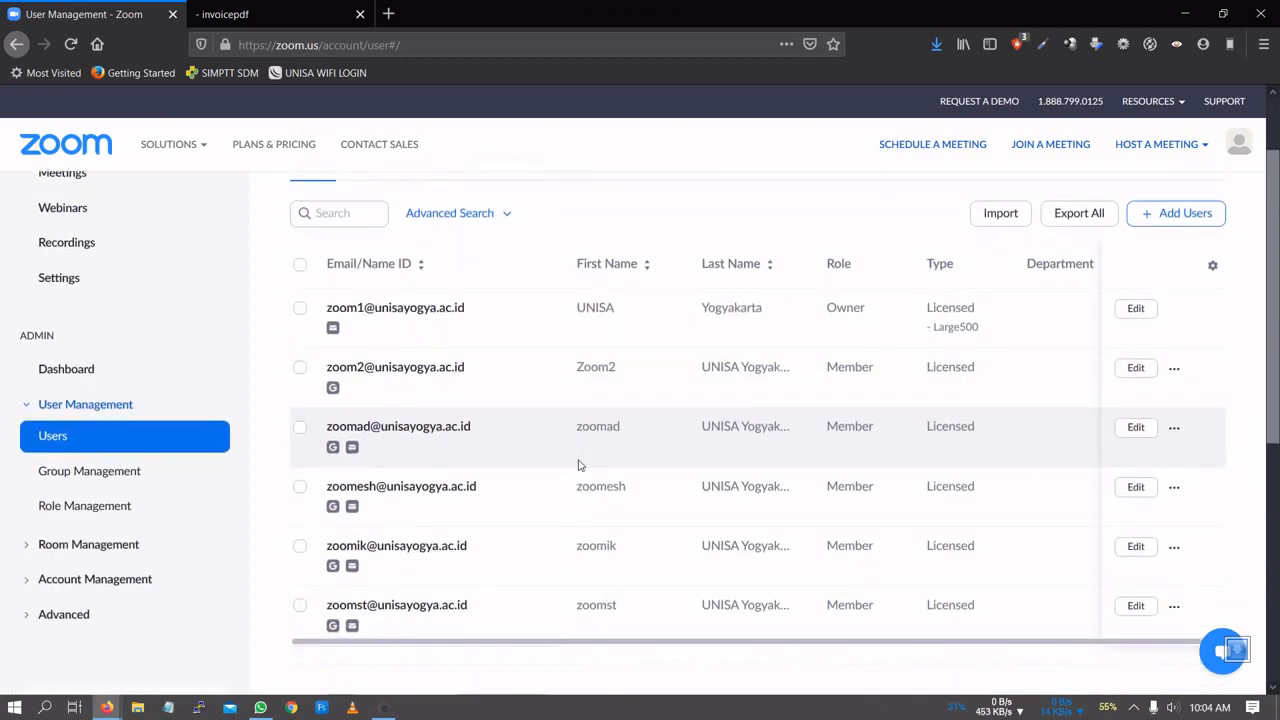